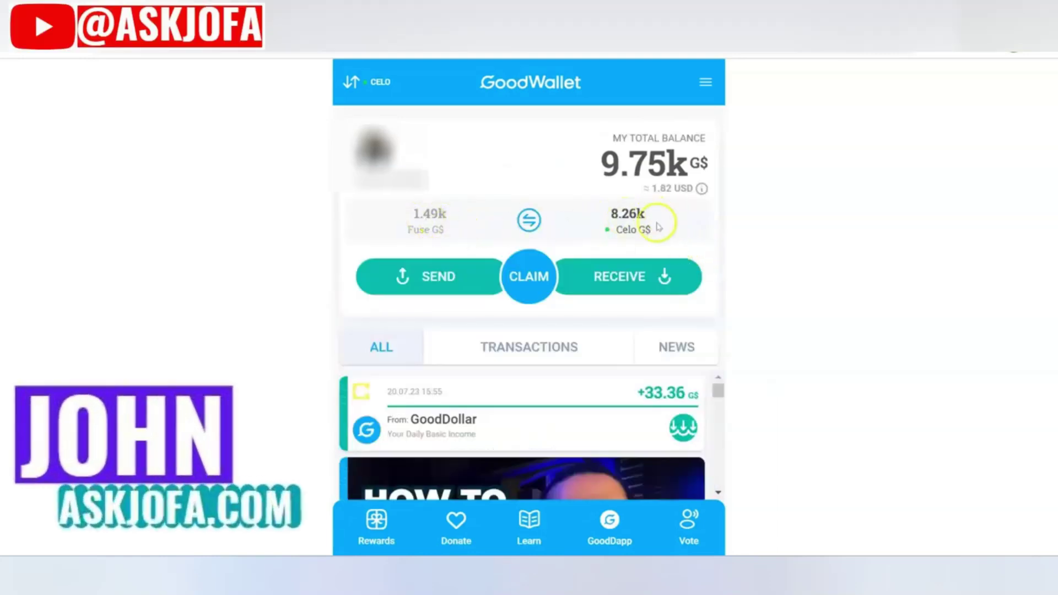
# Review the MetaMask home page, then make Celo G$ the active balance in GoodWallet.
pyautogui.click(630, 234)
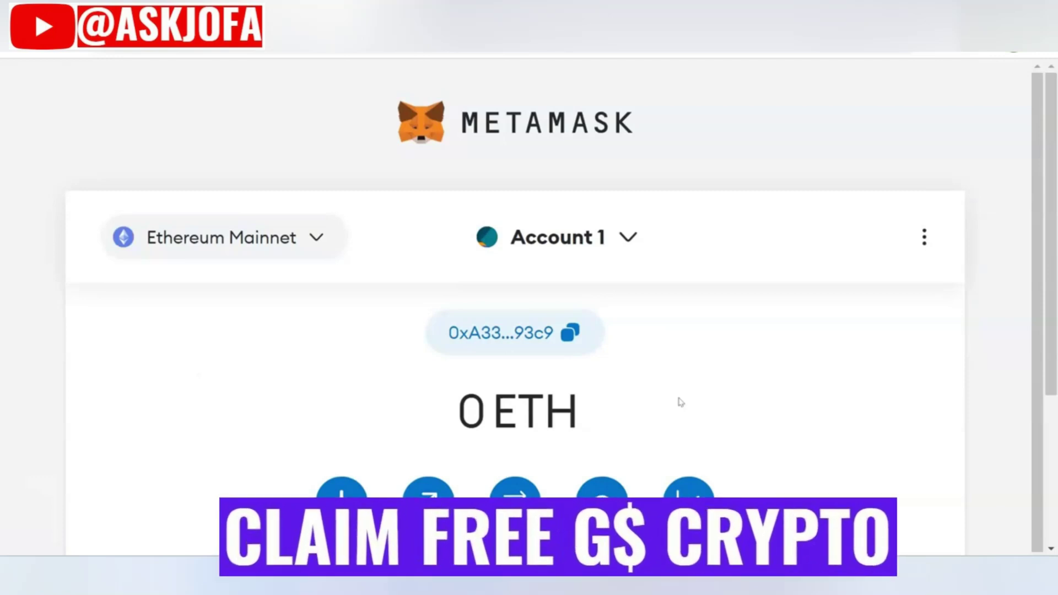
pyautogui.scroll(-1, 812, 123)
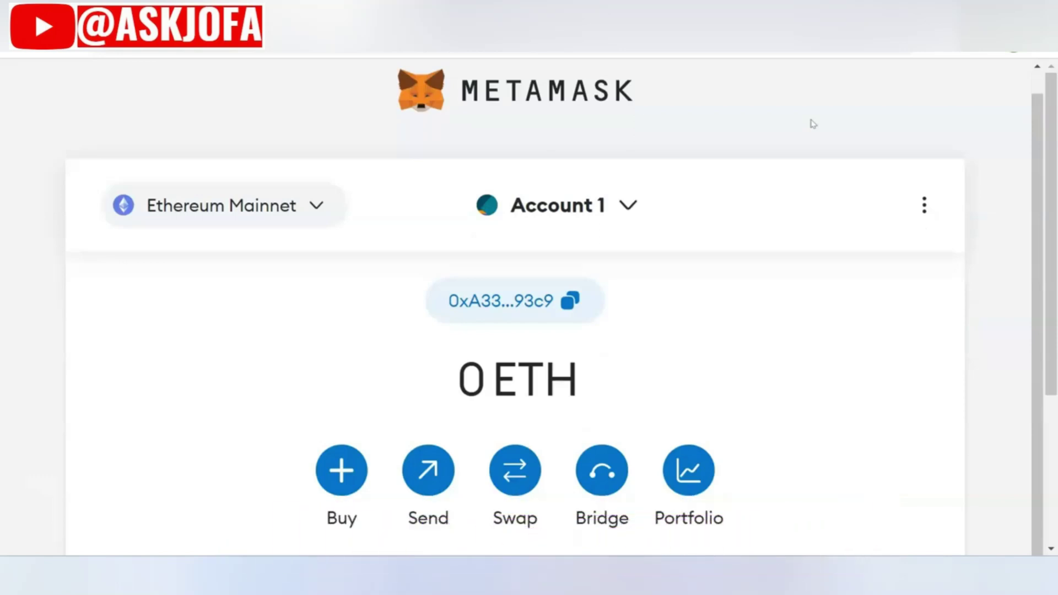
pyautogui.scroll(-2, 705, 245)
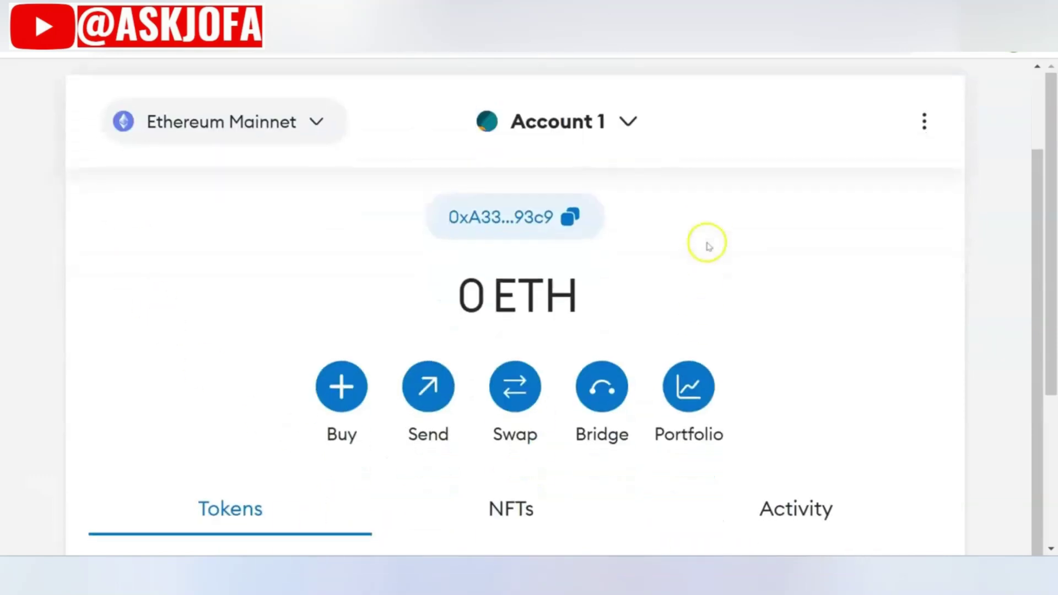
pyautogui.scroll(-3, 708, 248)
pyautogui.scroll(5, 708, 251)
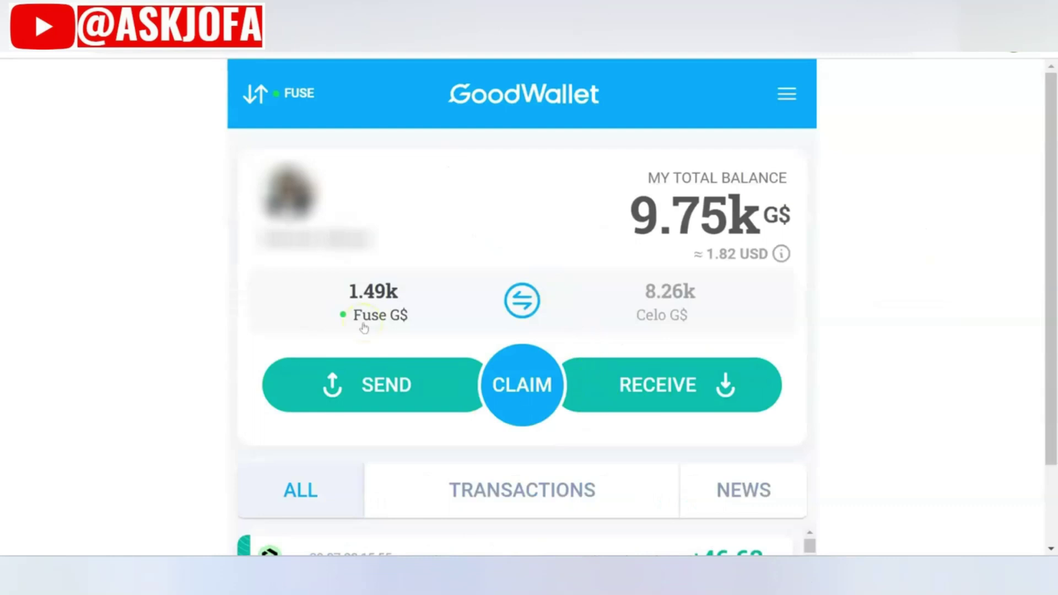
pyautogui.click(673, 318)
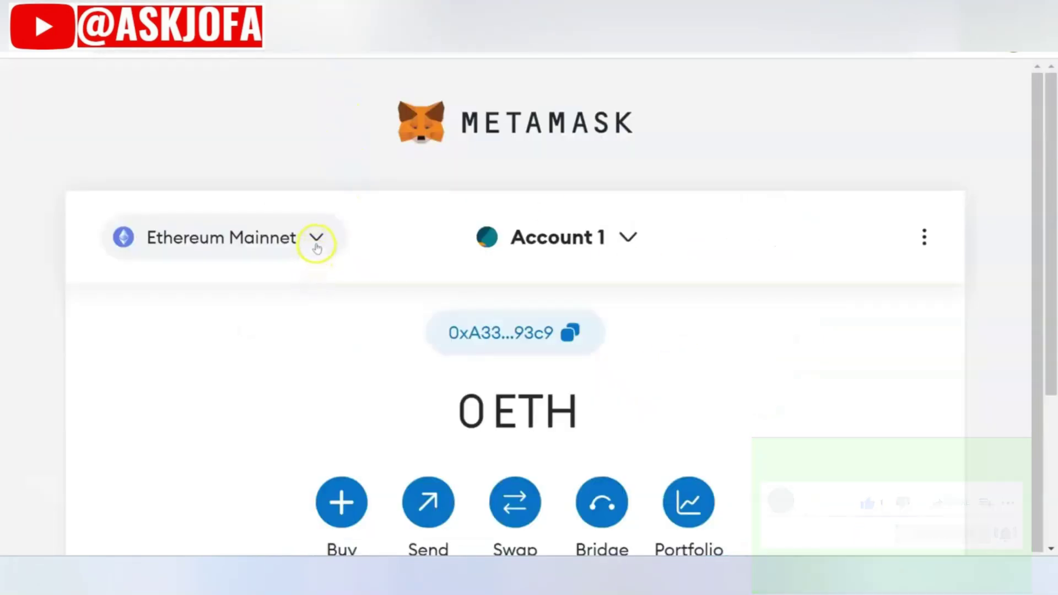
# Open MetaMask's Add a network page and locate Celo Mainnet among the popular networks.
pyautogui.click(312, 238)
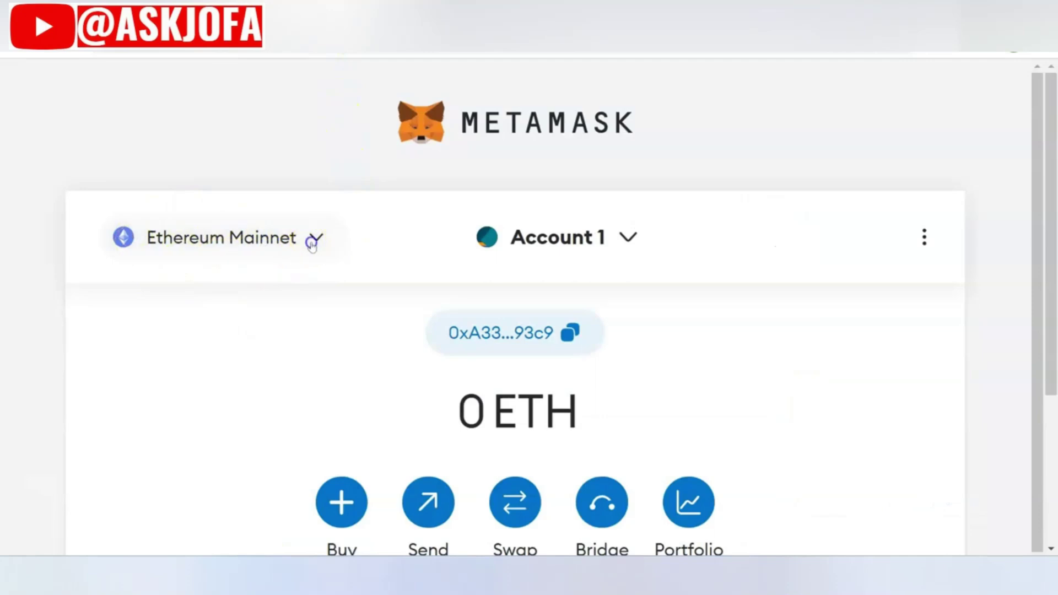
pyautogui.click(539, 427)
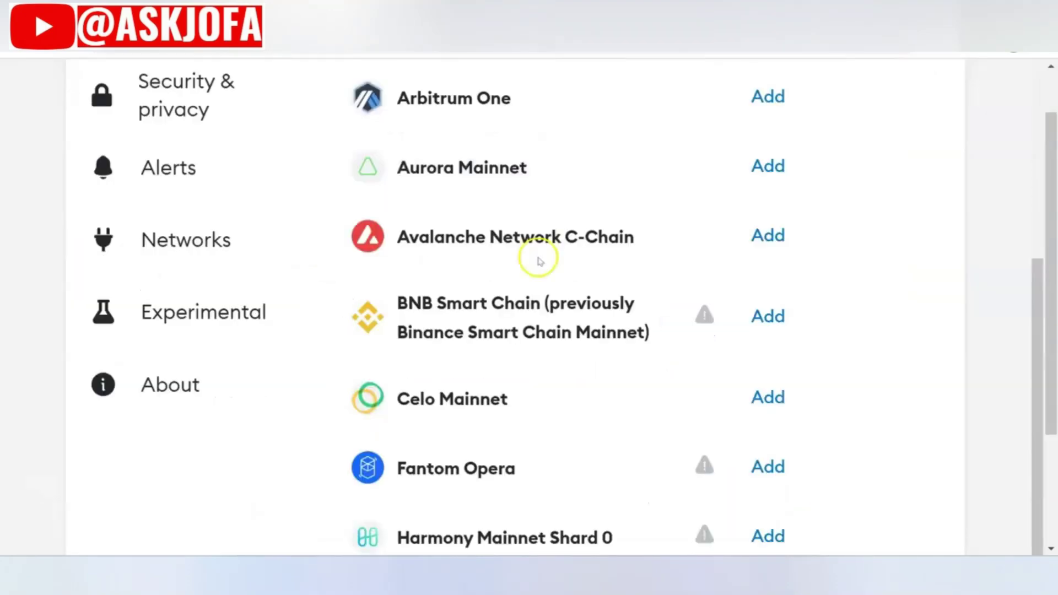
pyautogui.scroll(-5, 538, 265)
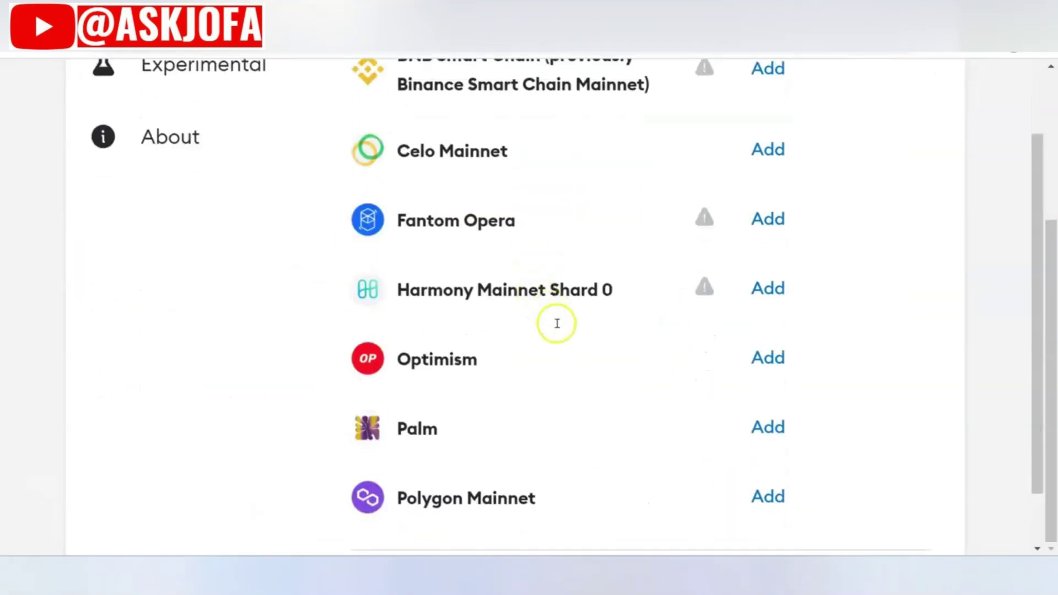
pyautogui.scroll(-2, 551, 342)
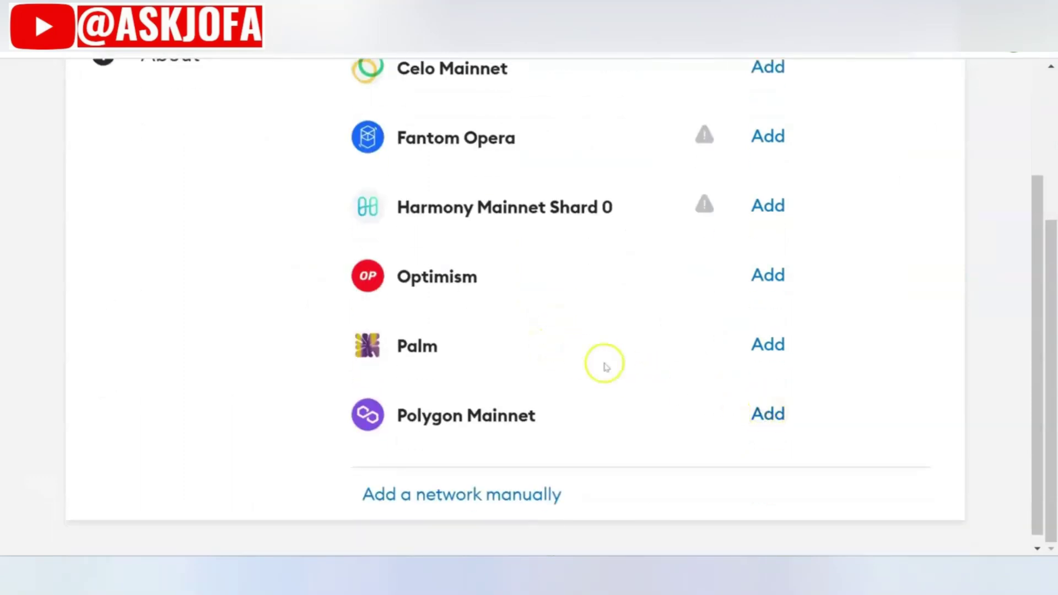
pyautogui.scroll(7, 604, 363)
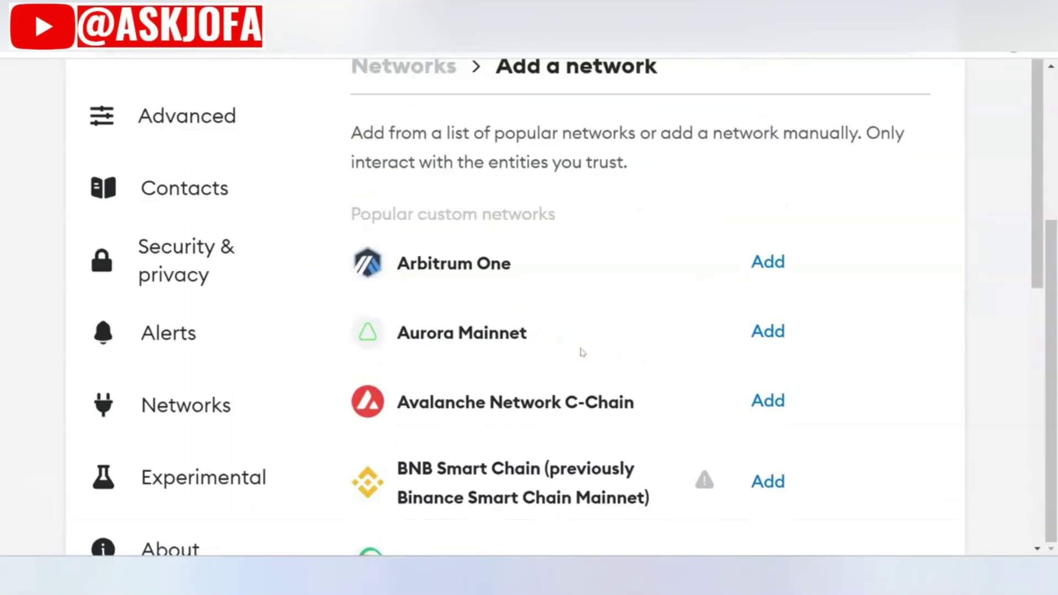
pyautogui.scroll(-4, 585, 339)
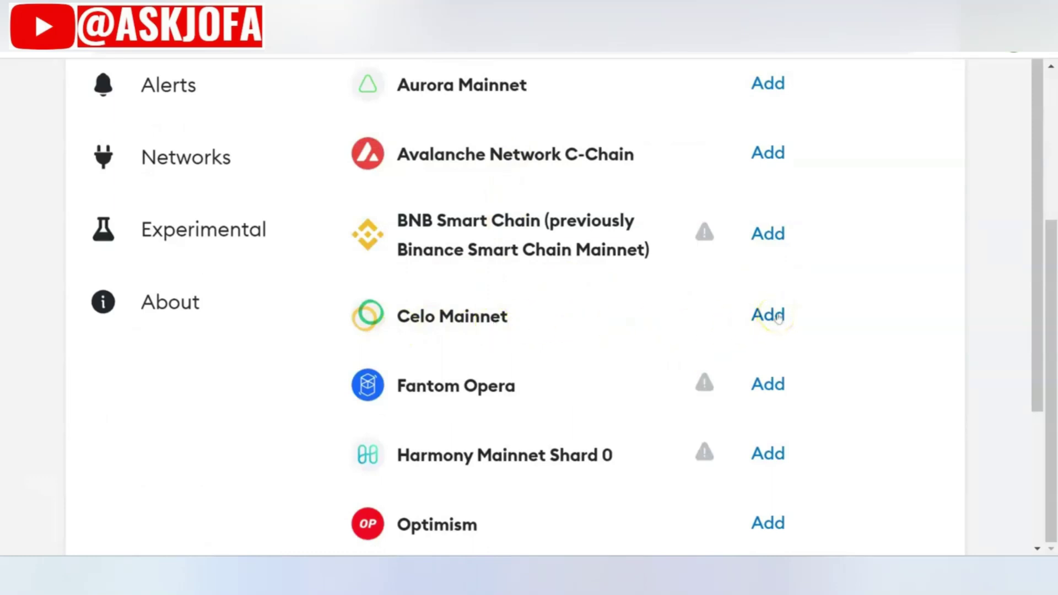
# Add and approve Celo Mainnet with chain ID 42220 and currency symbol CELO.
pyautogui.click(777, 315)
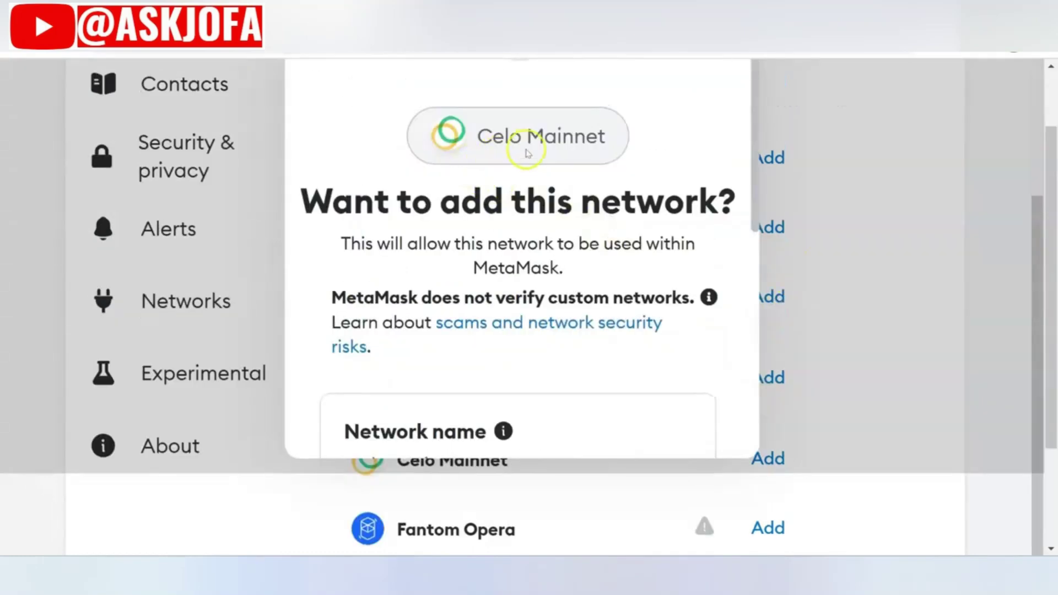
pyautogui.scroll(-6, 736, 386)
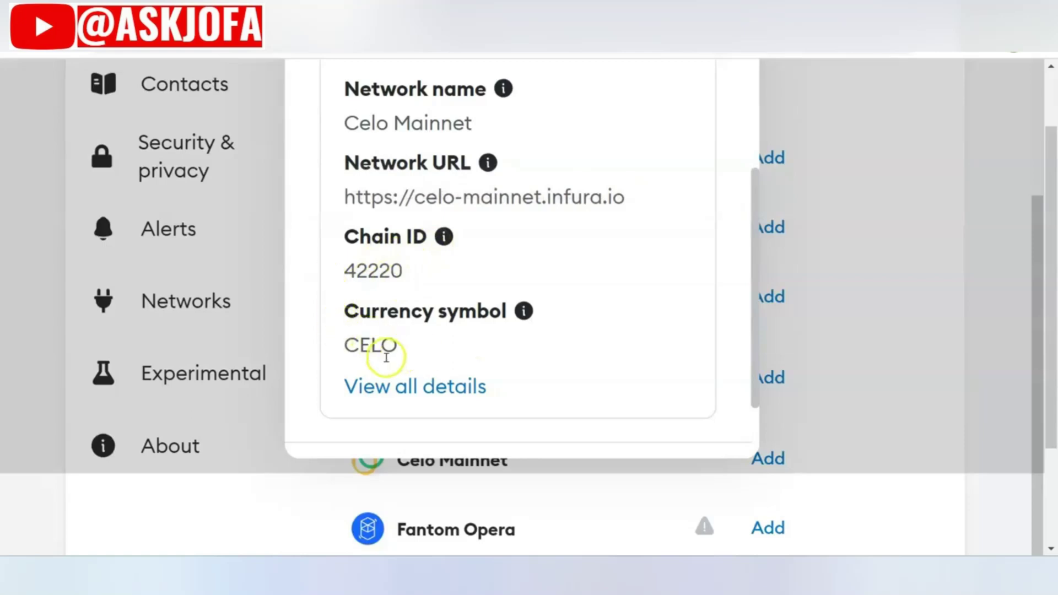
pyautogui.scroll(-2, 386, 358)
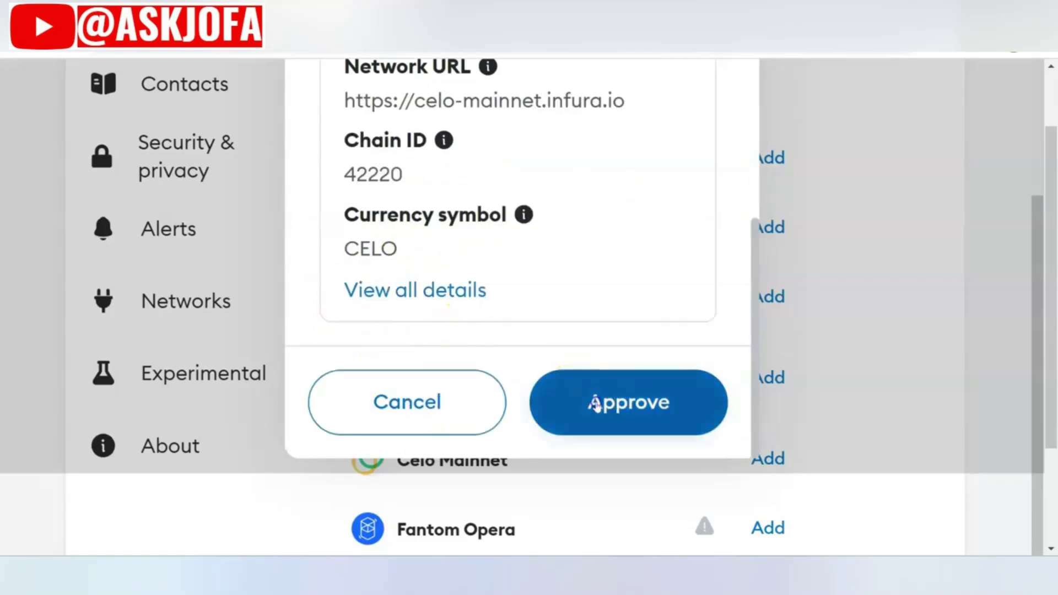
pyautogui.click(595, 402)
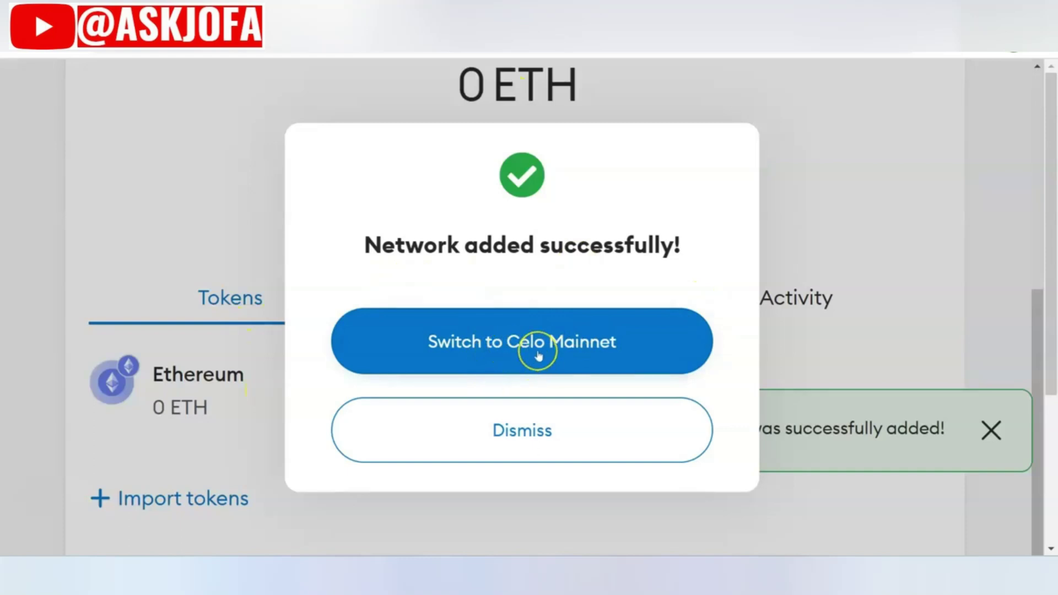
# Switch to Celo Mainnet, dismiss the notice, and check Account 1's 0 CELO balance.
pyautogui.click(539, 353)
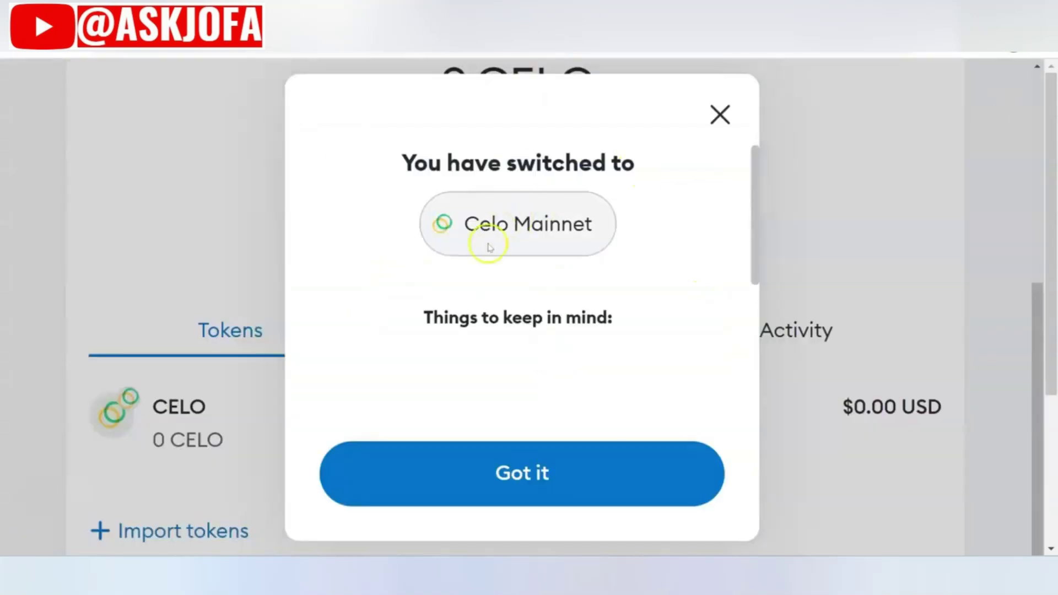
pyautogui.click(540, 472)
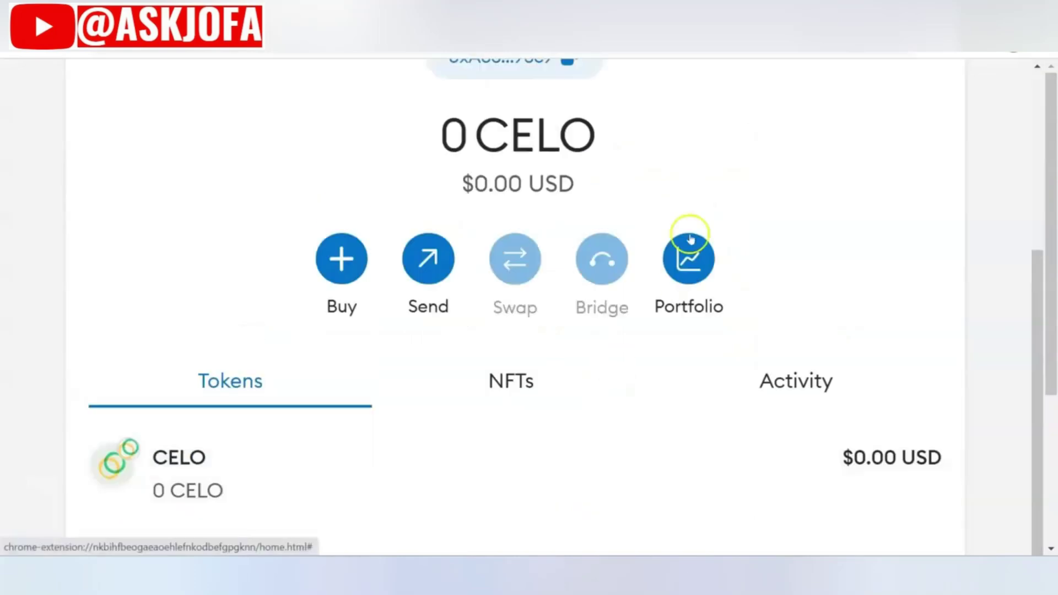
pyautogui.scroll(5, 646, 149)
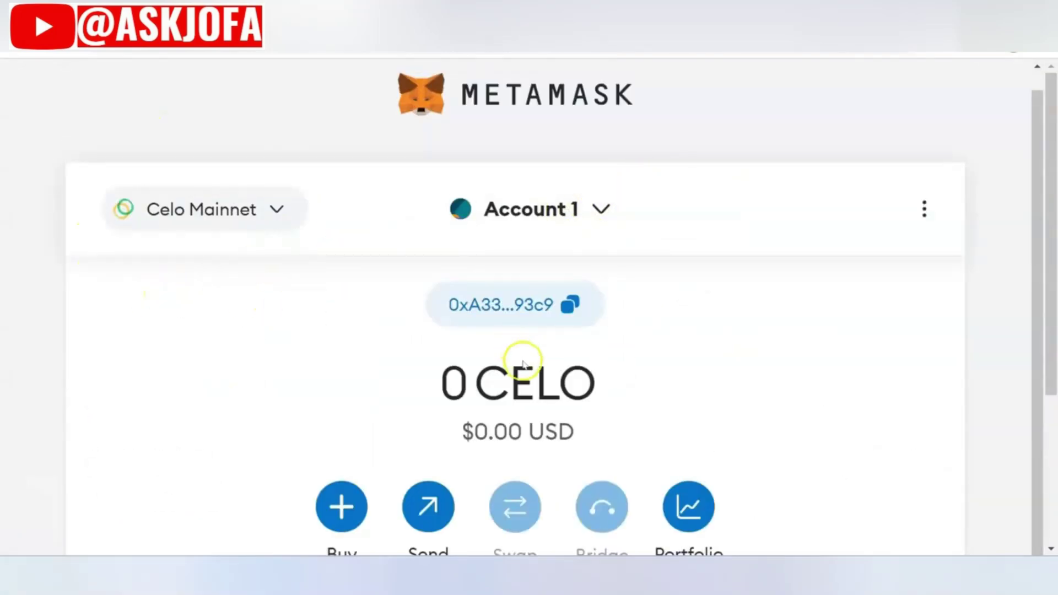
pyautogui.scroll(-4, 521, 359)
pyautogui.scroll(-2, 588, 352)
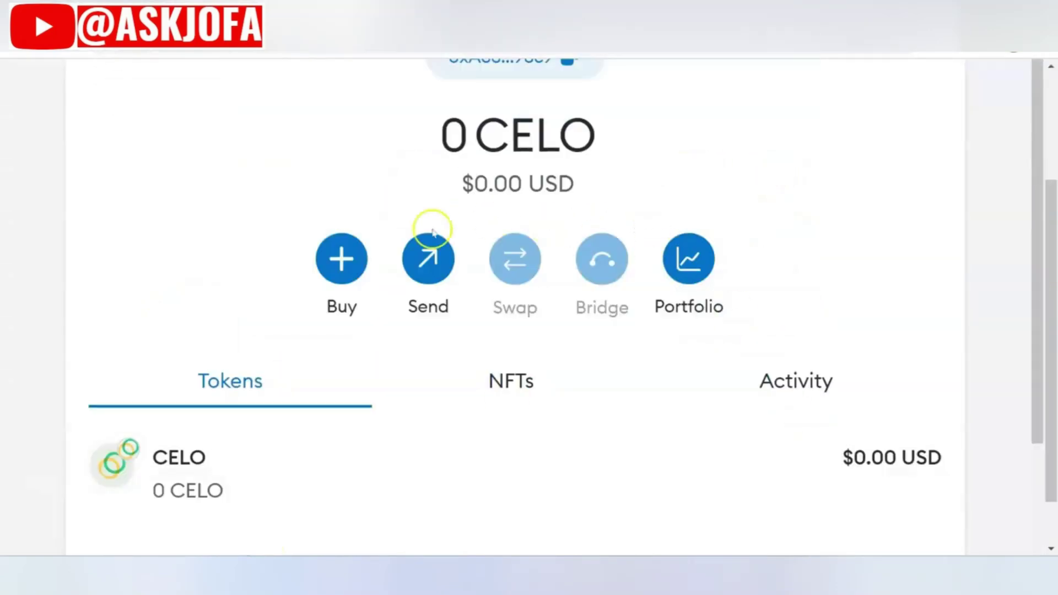
pyautogui.scroll(5, 430, 229)
pyautogui.scroll(-3, 627, 382)
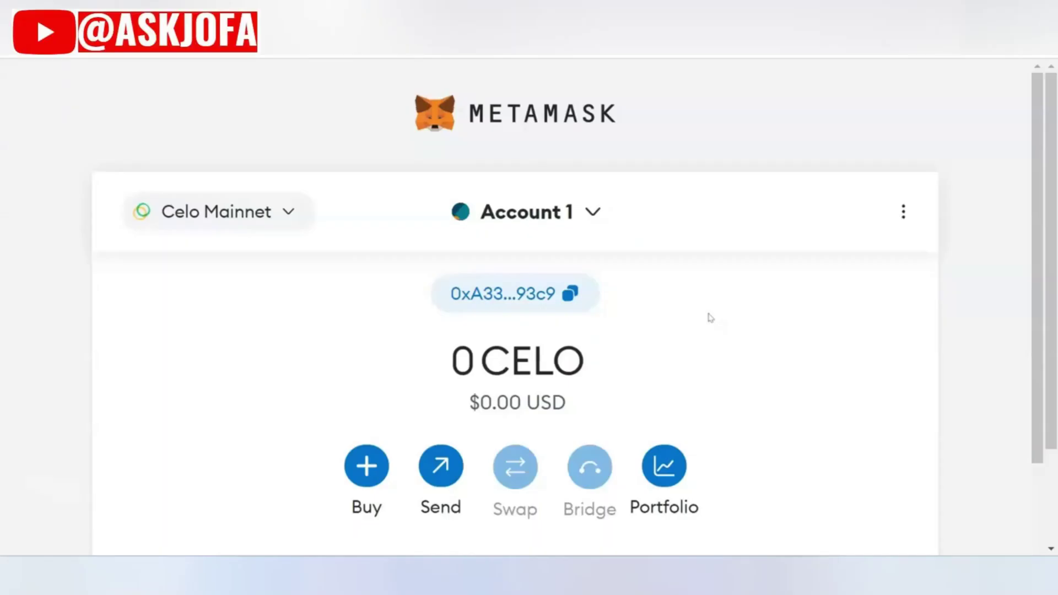
pyautogui.scroll(-3, 711, 318)
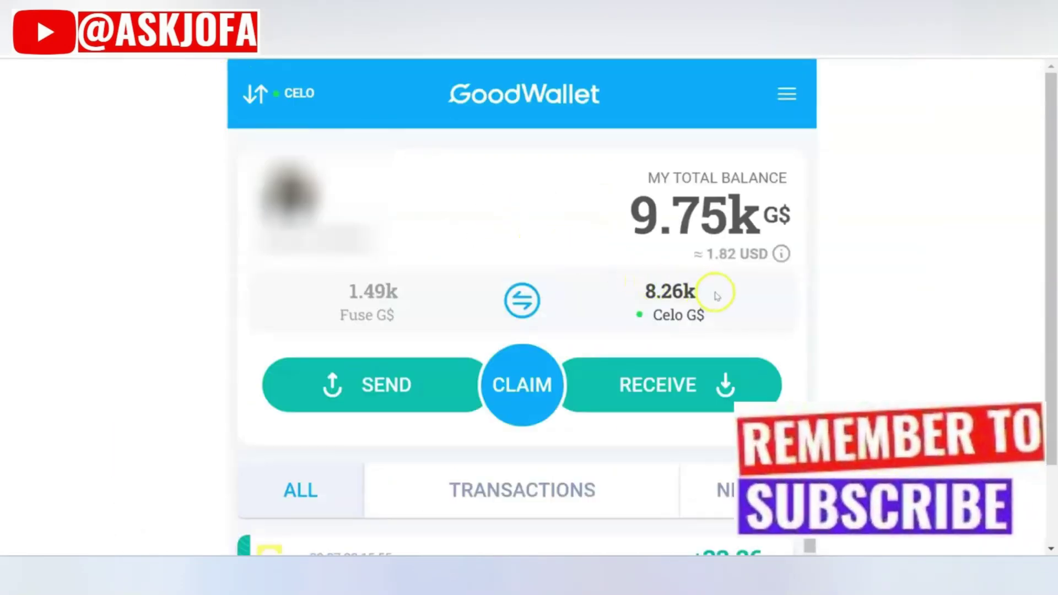
# Open the private-key Import account dialog from the Account 1 account list.
pyautogui.click(772, 270)
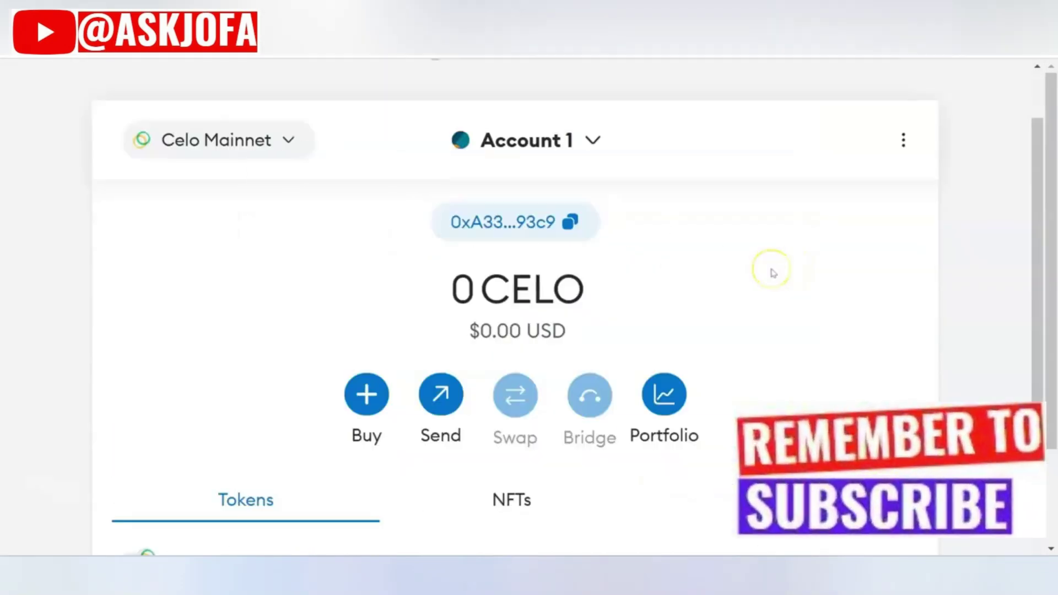
pyautogui.click(594, 142)
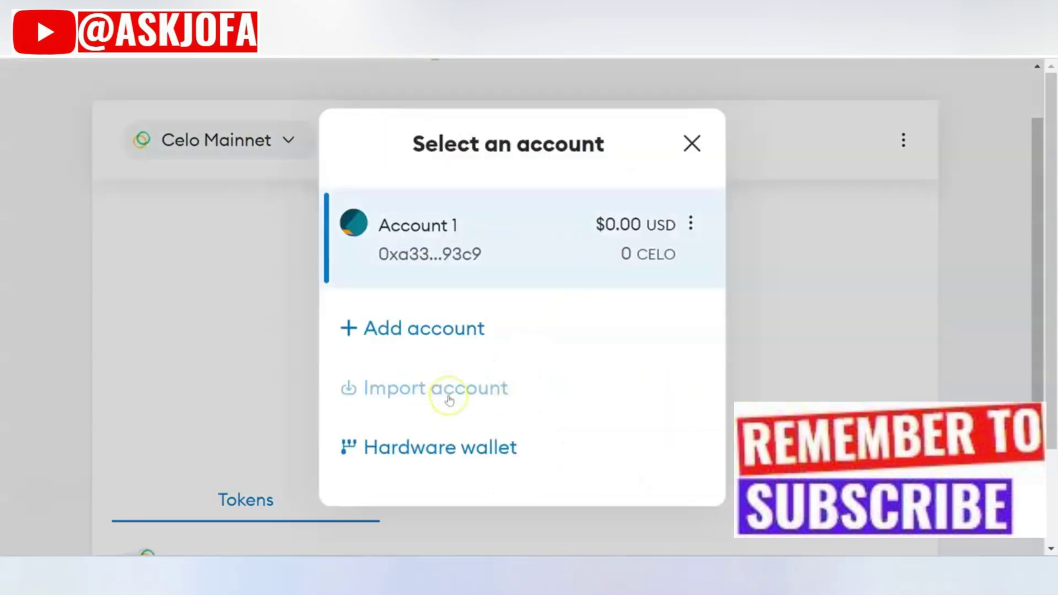
pyautogui.click(449, 396)
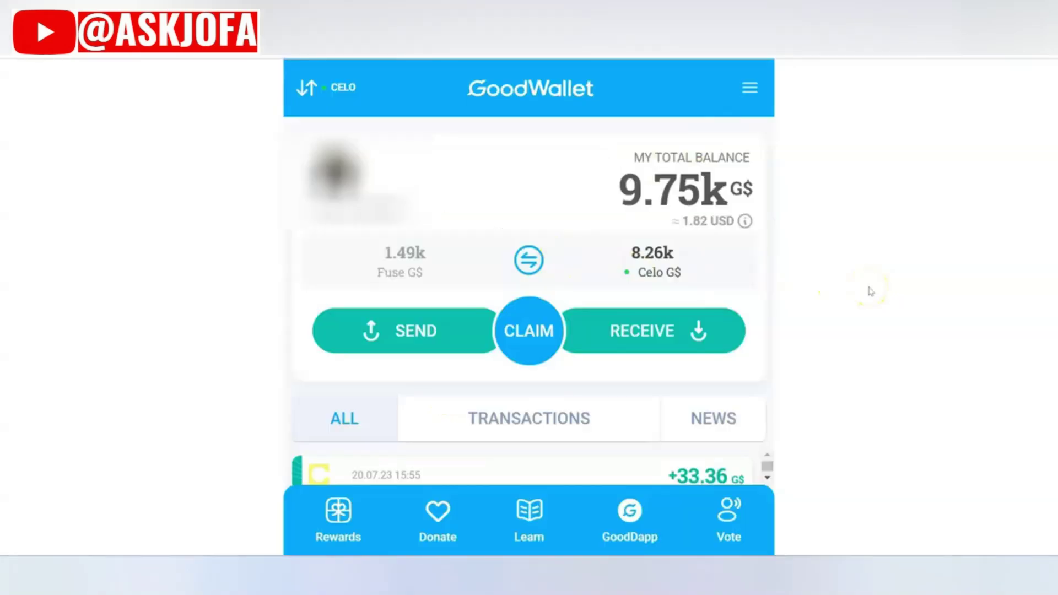
# Copy the private key from GoodWallet's Export Wallet details.
pyautogui.click(747, 91)
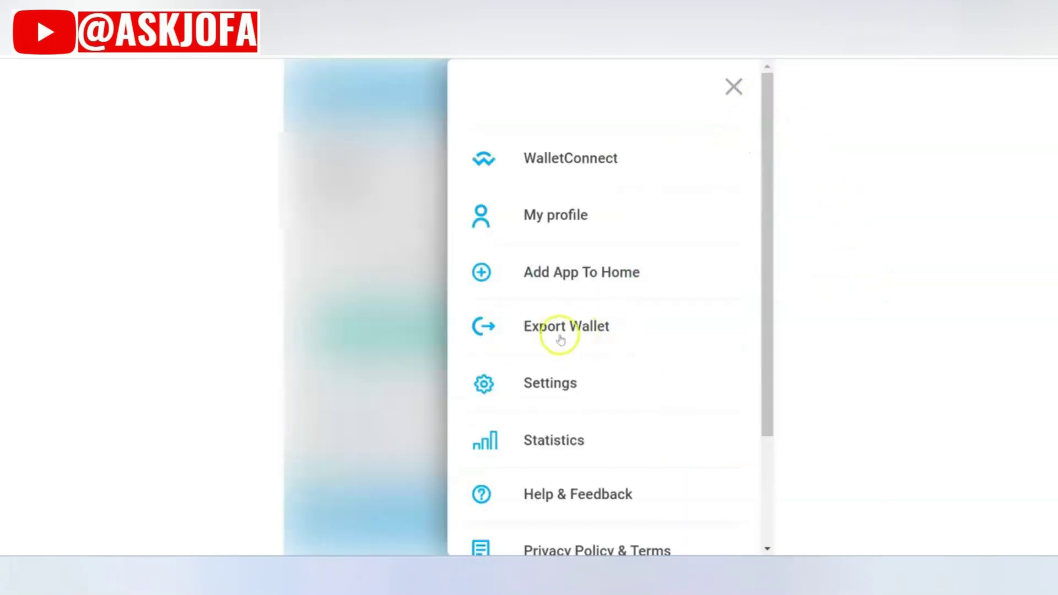
pyautogui.click(570, 332)
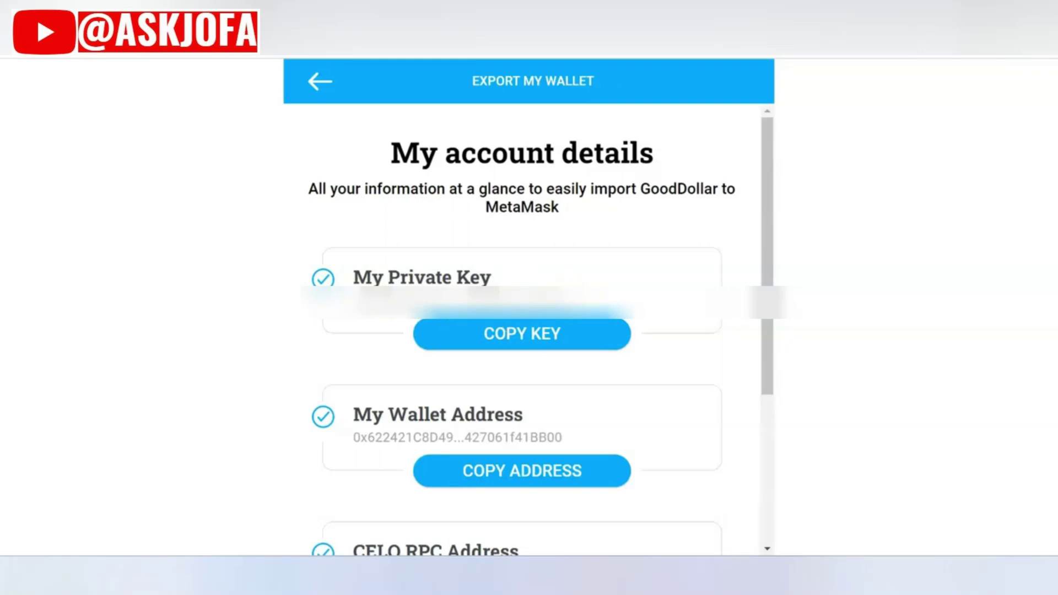
pyautogui.click(502, 335)
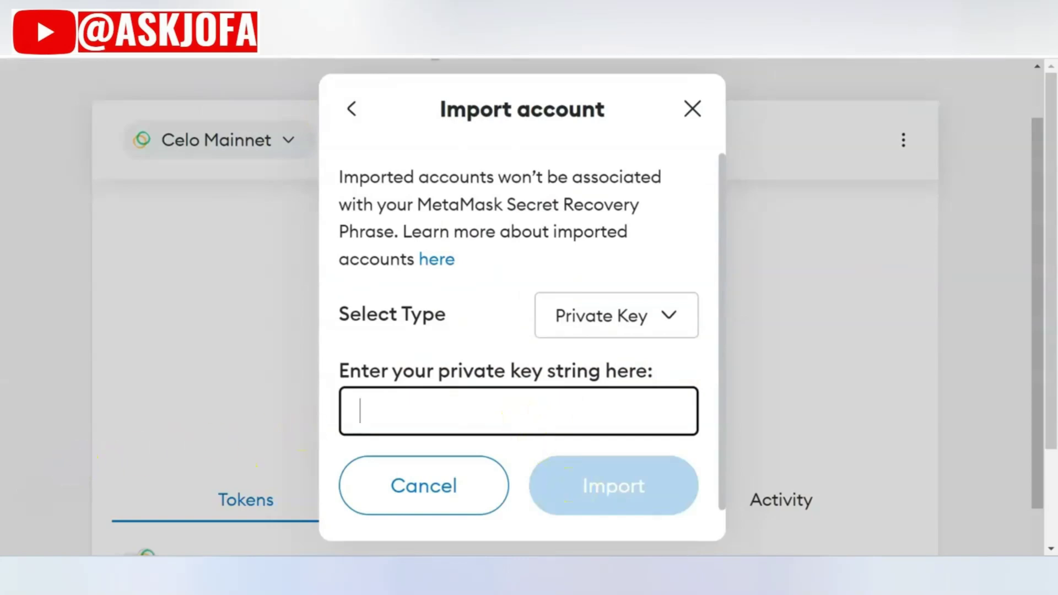
# Paste the GoodWallet private key to import it as Account 2 with 0.0025 CELO.
pyautogui.hotkey('ctrl', 'v')
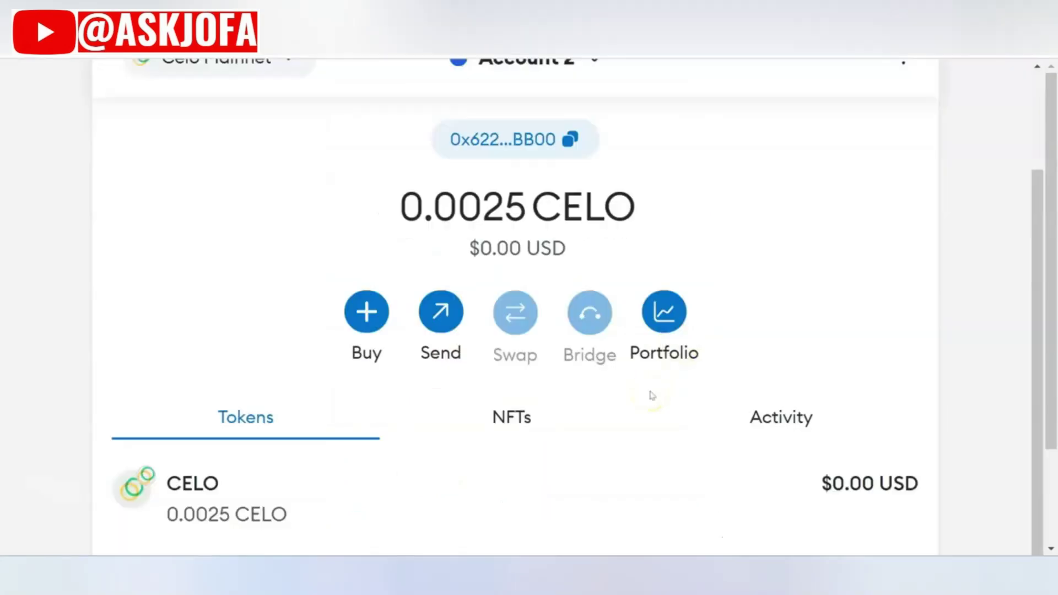
pyautogui.scroll(-3, 652, 395)
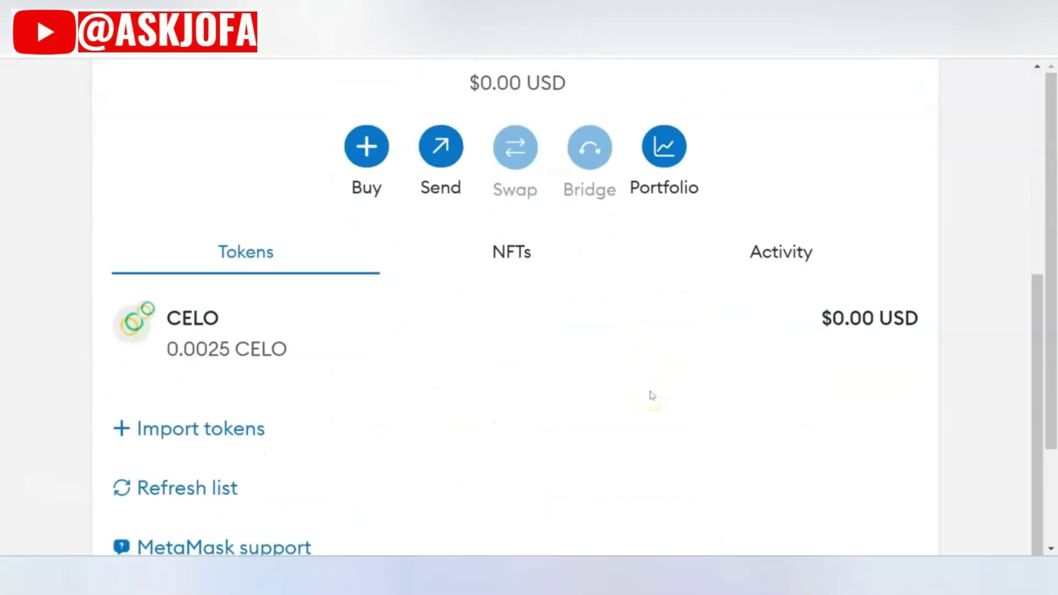
pyautogui.scroll(1, 196, 515)
pyautogui.scroll(-1, 291, 350)
pyautogui.scroll(4, 475, 278)
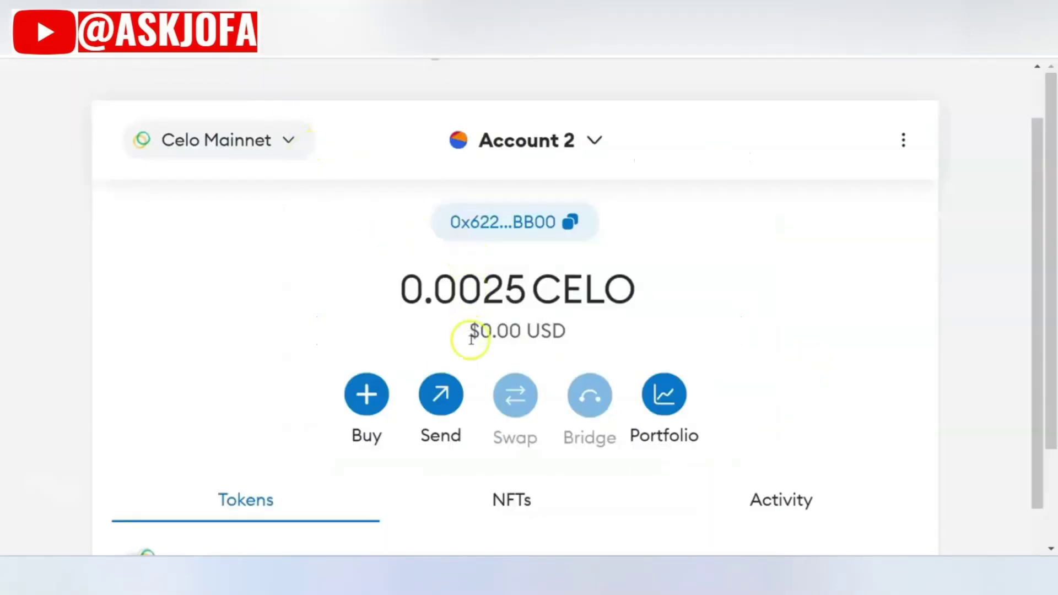
# Scroll Account 2's Tokens list and open the Import tokens form.
pyautogui.scroll(-5, 471, 341)
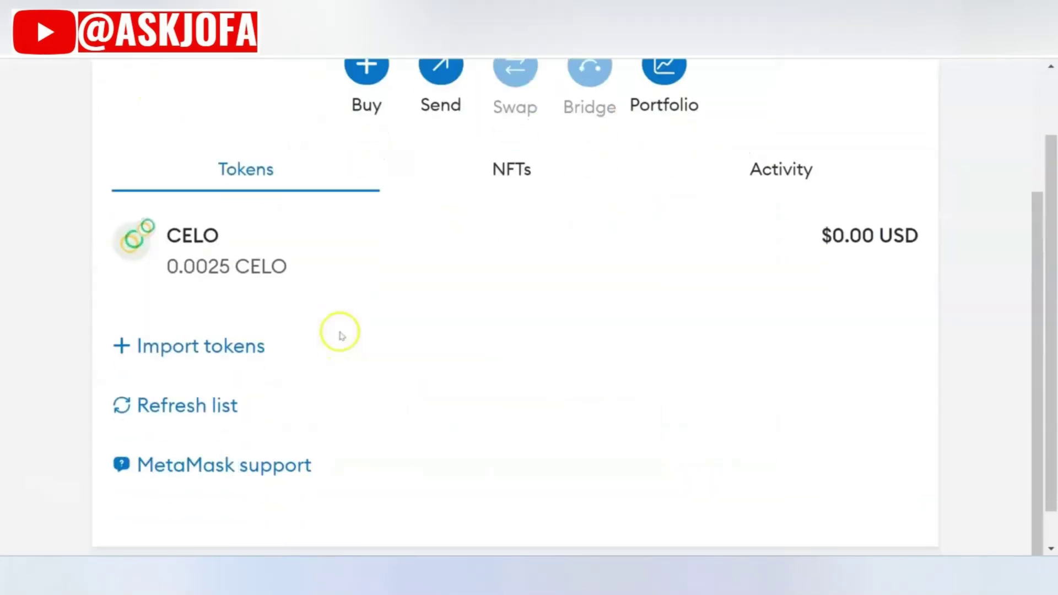
pyautogui.scroll(3, 341, 326)
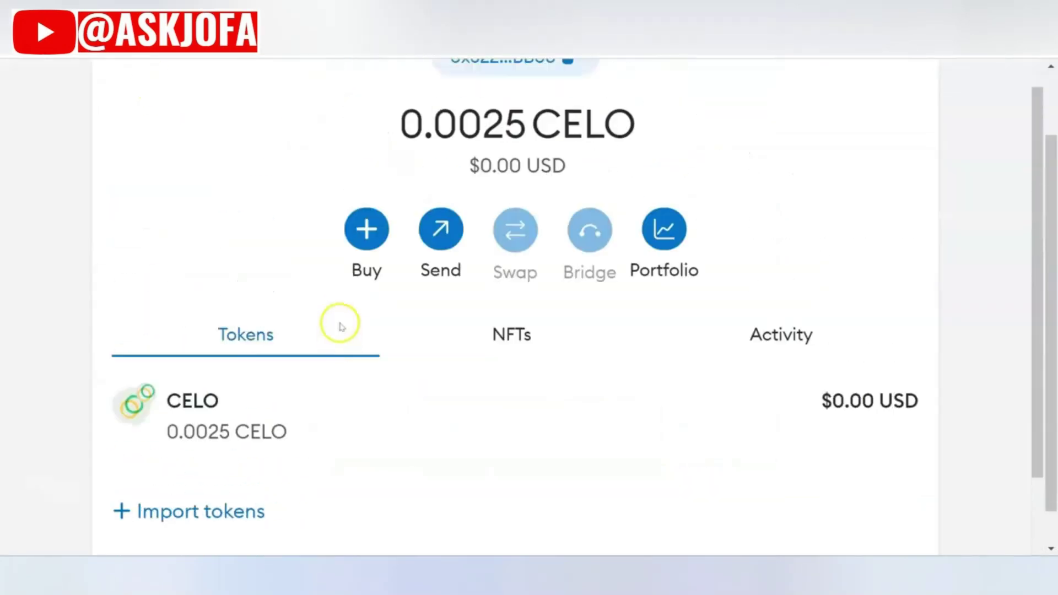
pyautogui.scroll(-2, 223, 478)
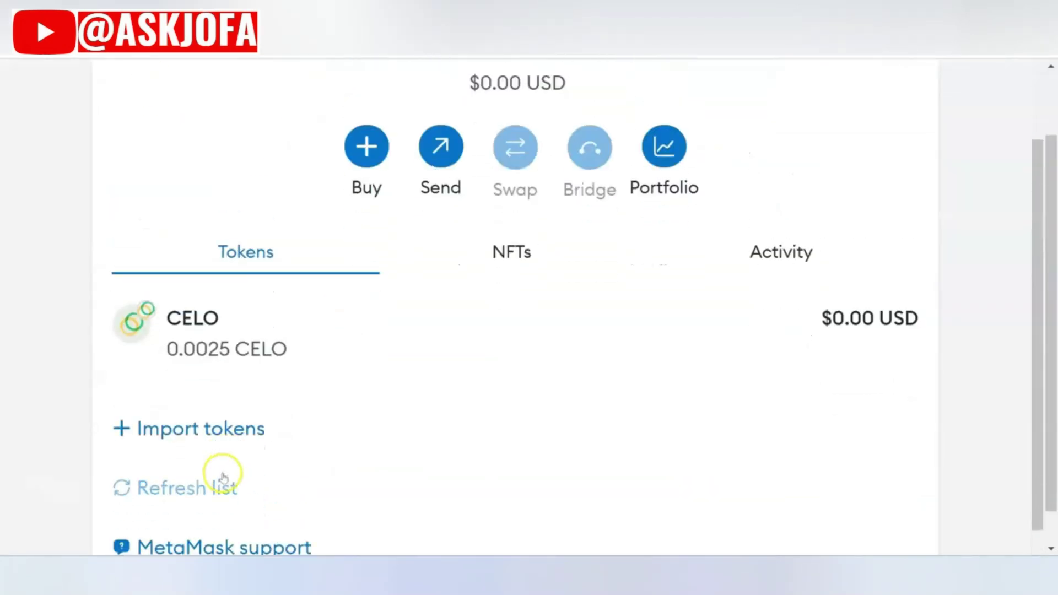
pyautogui.click(213, 435)
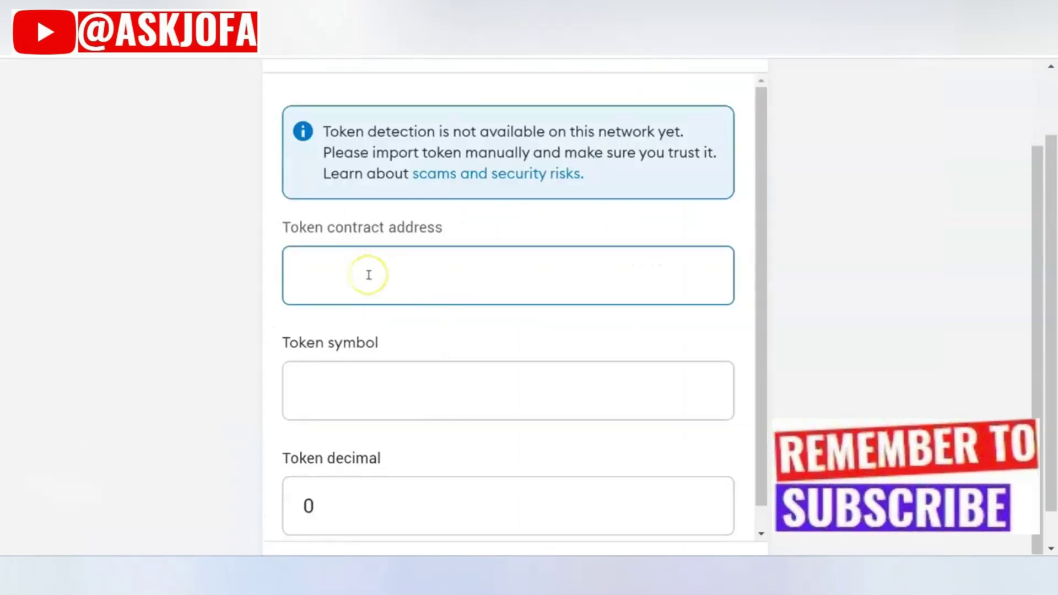
# Open the GoodDollar Token Tracker on CeloScan and copy its contract address.
pyautogui.scroll(4, 460, 254)
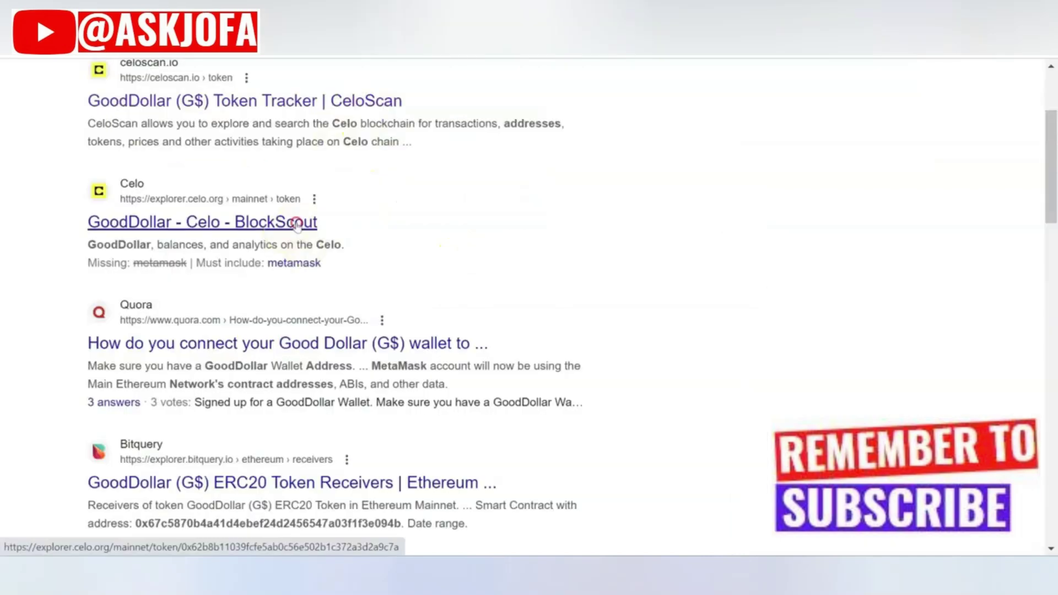
pyautogui.rightClick(307, 221)
pyautogui.click(338, 234)
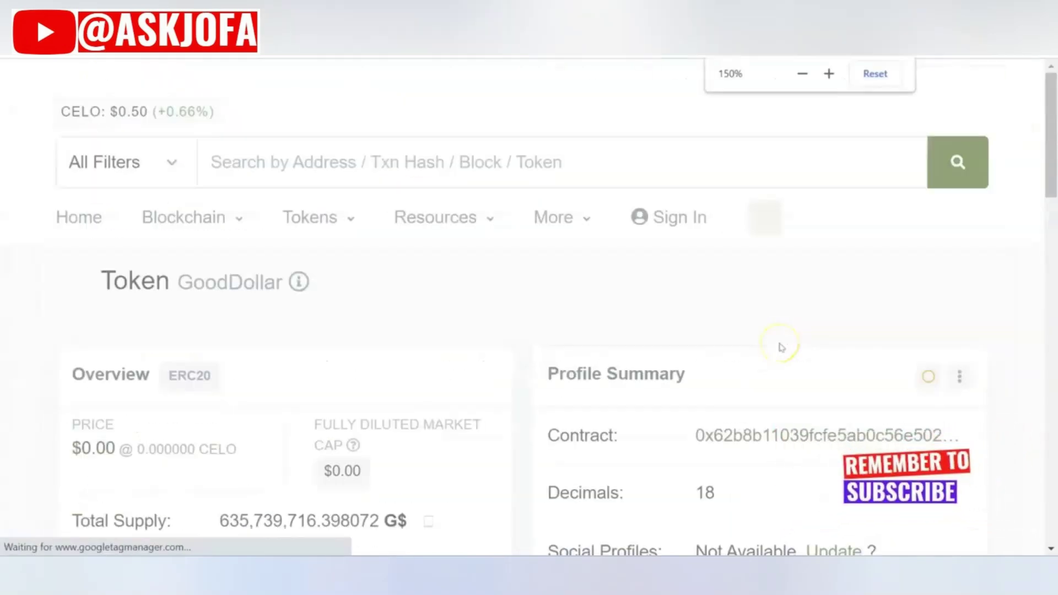
pyautogui.scroll(-3, 480, 240)
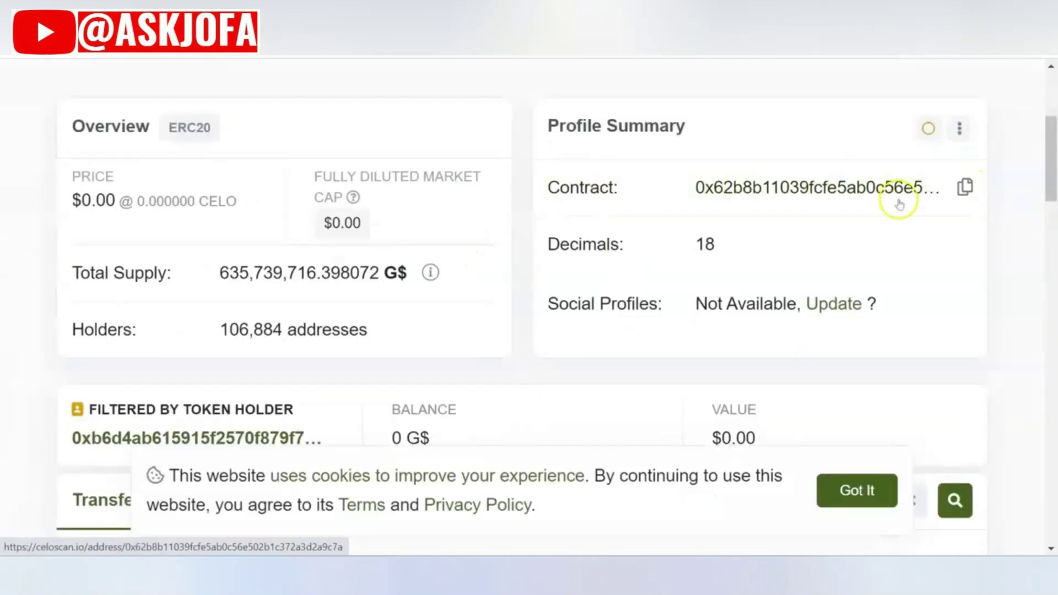
pyautogui.click(970, 194)
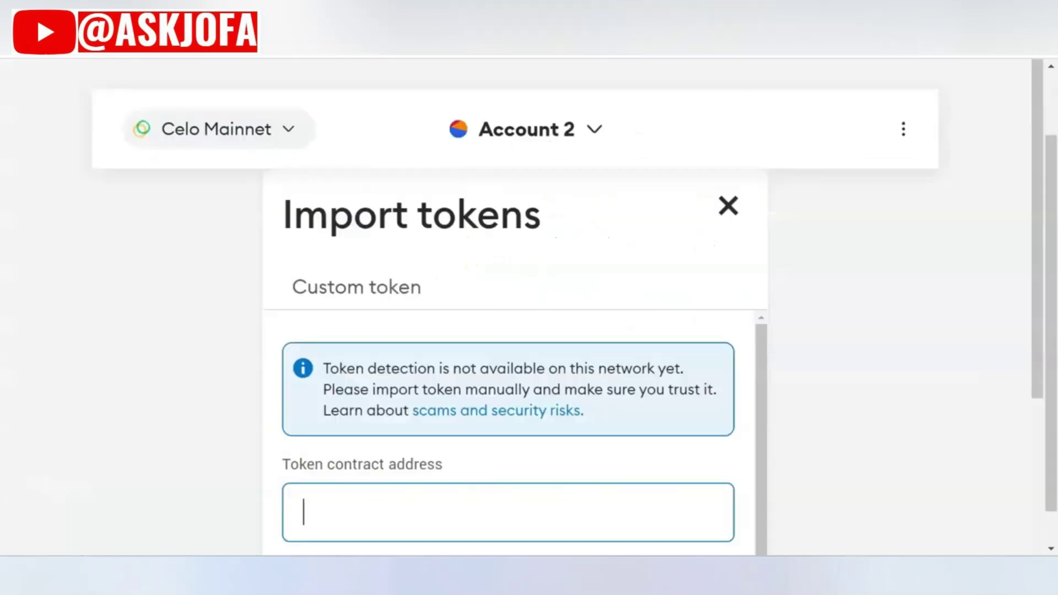
# Import the GoodDollar token (G$, 18 decimals) by contract address, showing 8260.0656 G$.
pyautogui.hotkey('ctrl', 'v')
pyautogui.scroll(-5, 378, 342)
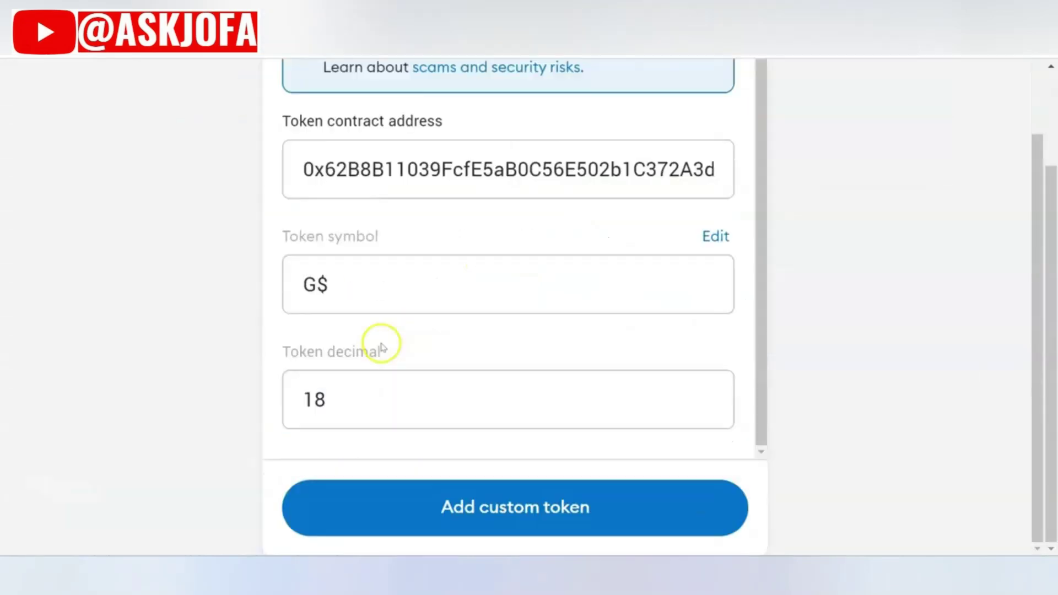
pyautogui.hotkey('ctrl', '-')
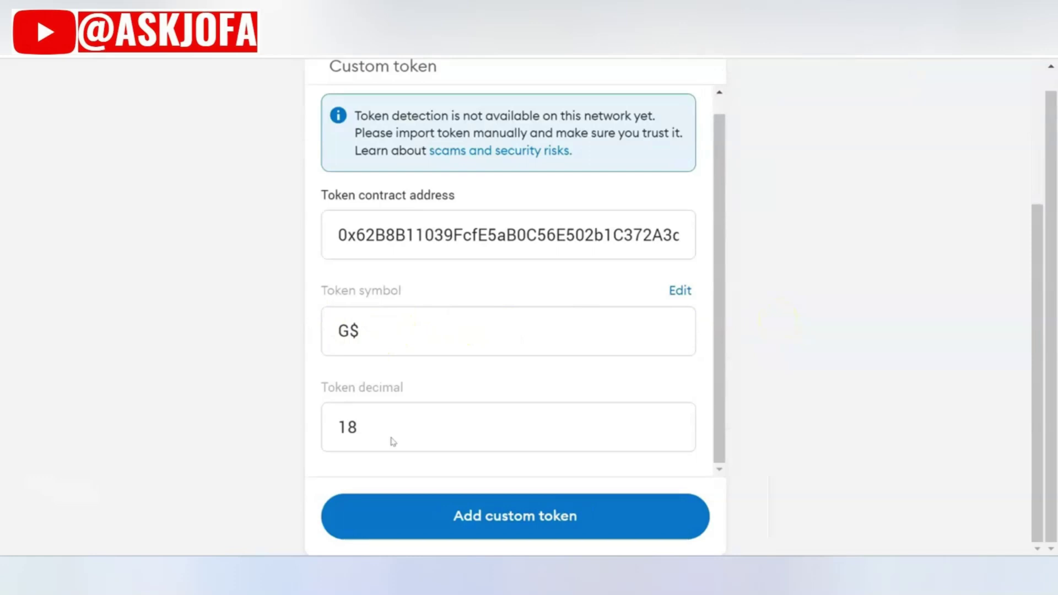
pyautogui.click(543, 522)
pyautogui.click(615, 520)
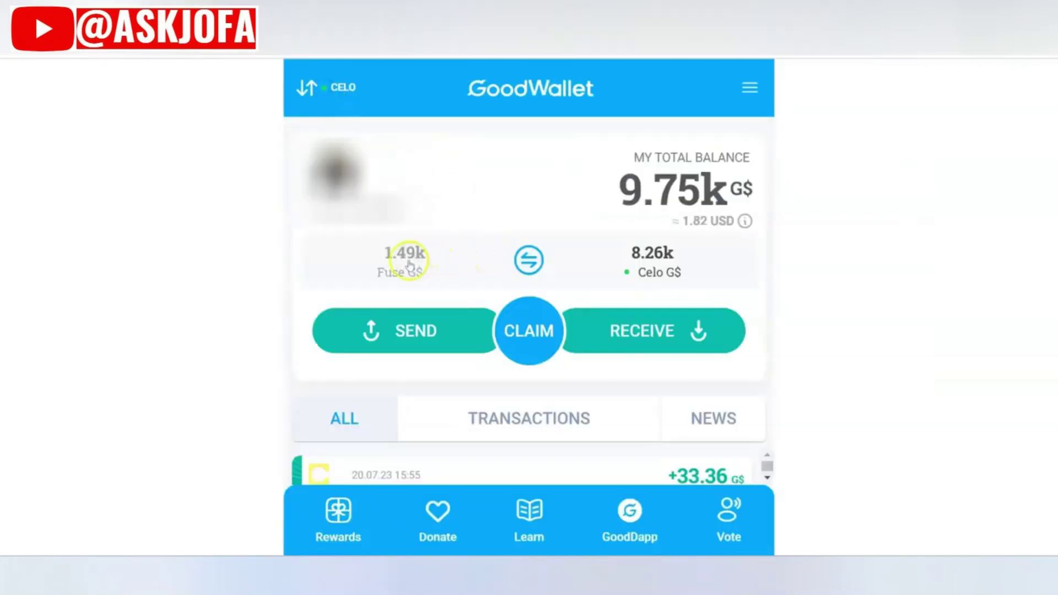
pyautogui.click(406, 257)
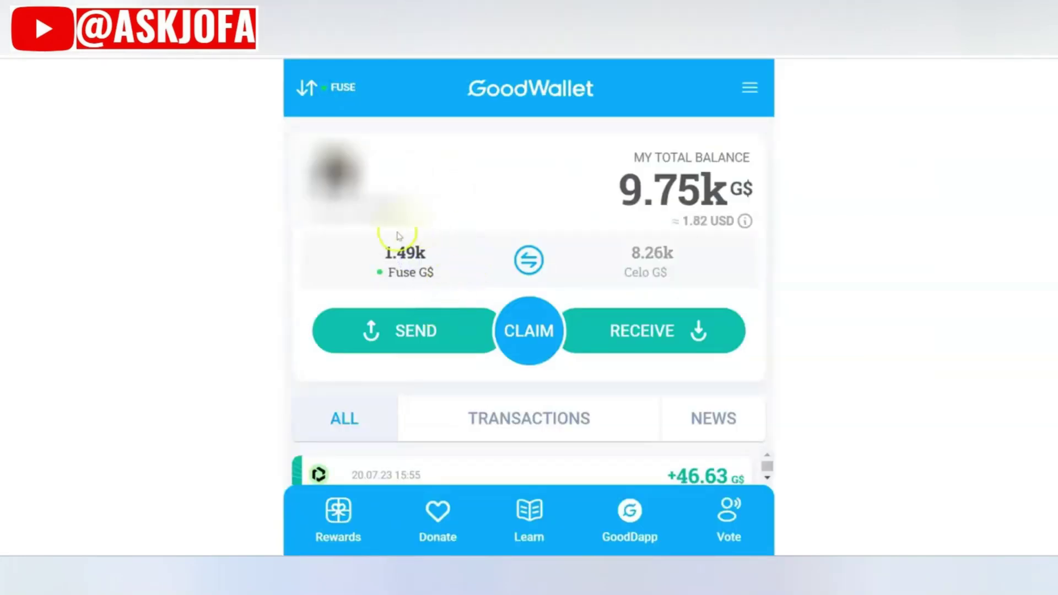
# Bridge the full 1488.17 Fuse G$ balance to Celo, noting the 10 G$ fee.
pyautogui.click(619, 269)
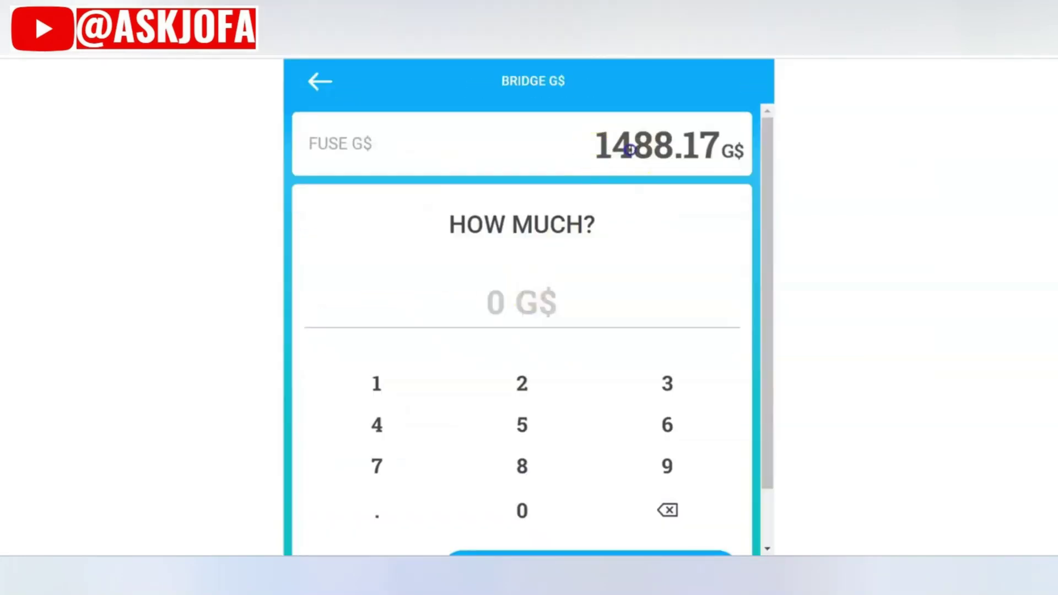
pyautogui.doubleClick(713, 142)
pyautogui.click(714, 142)
pyautogui.press('Return')
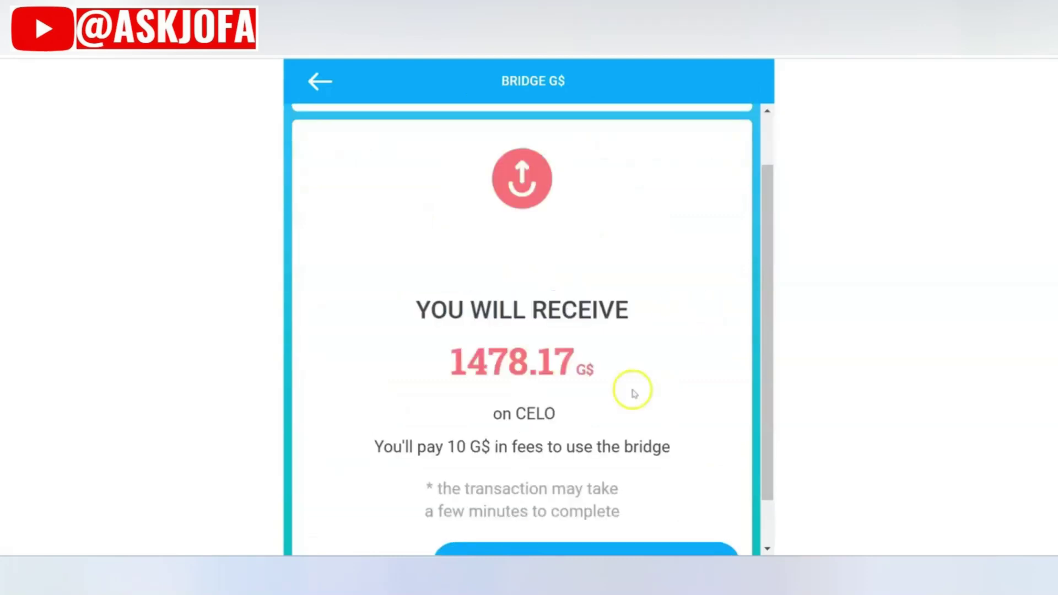
pyautogui.scroll(-3, 499, 247)
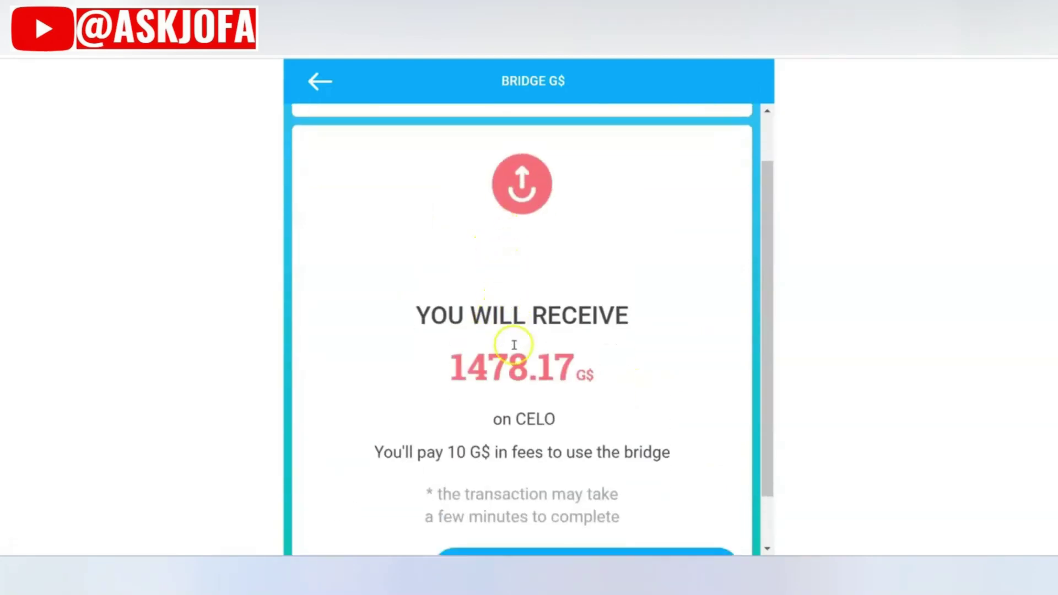
pyautogui.moveTo(448, 391); pyautogui.dragTo(482, 392)
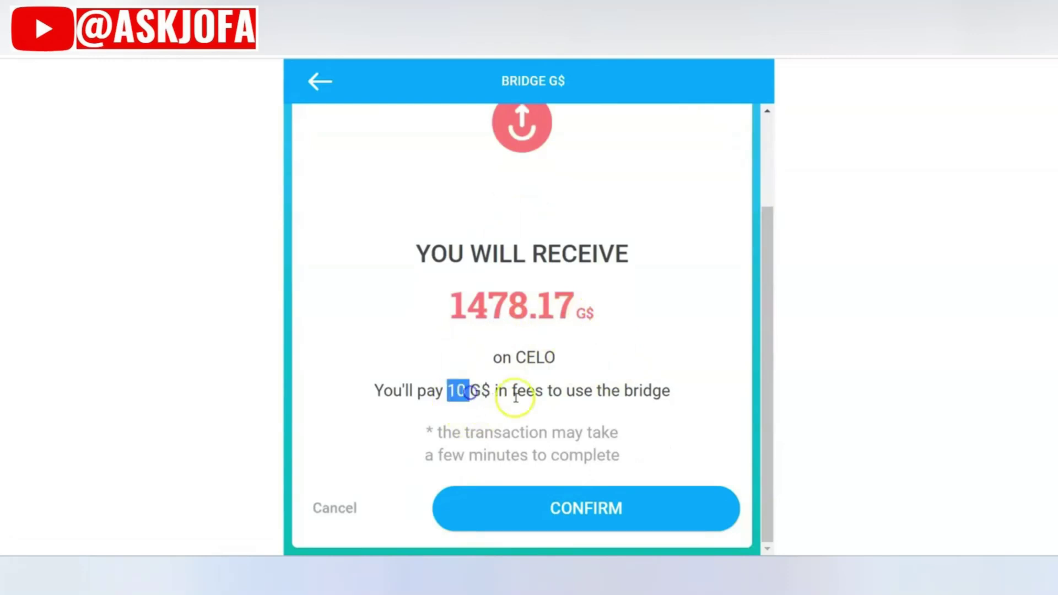
pyautogui.press('Return')
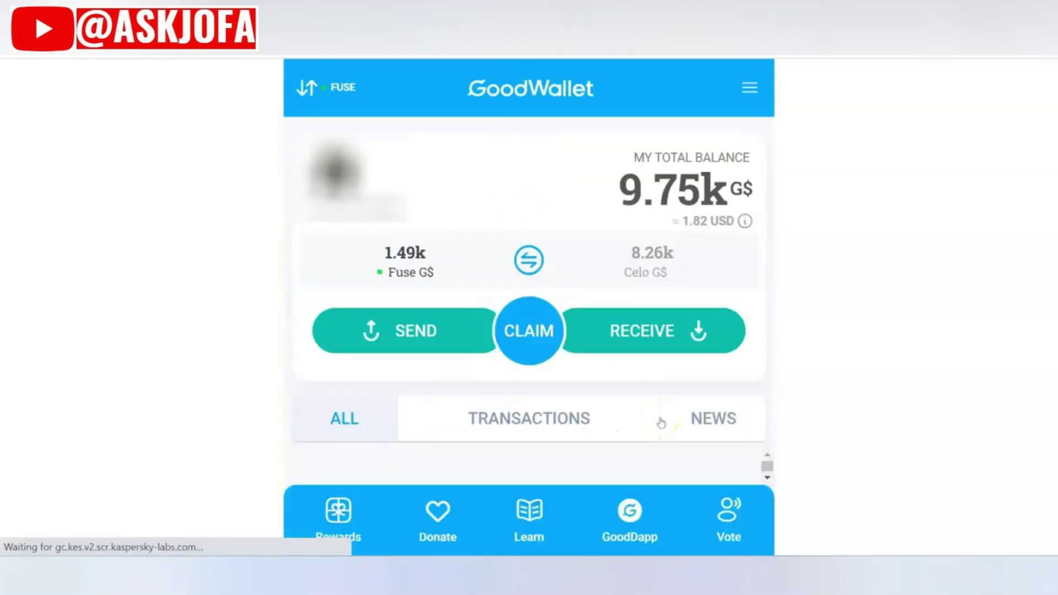
# Switch GoodWallet to the Celo G$ balance and reload MetaMask to refresh balances.
pyautogui.hotkey('ctrl', '-')
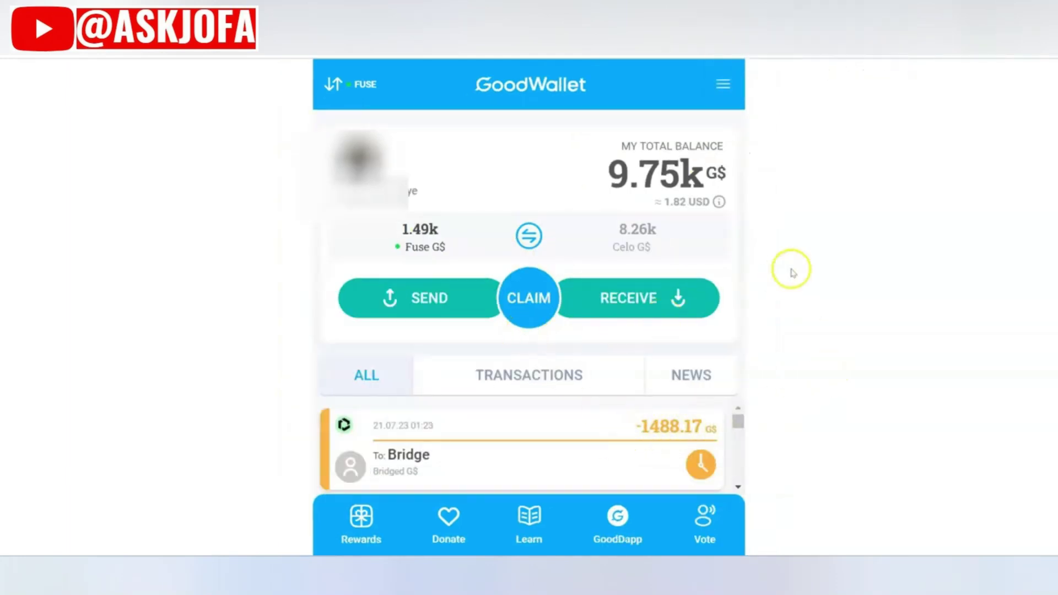
pyautogui.click(638, 229)
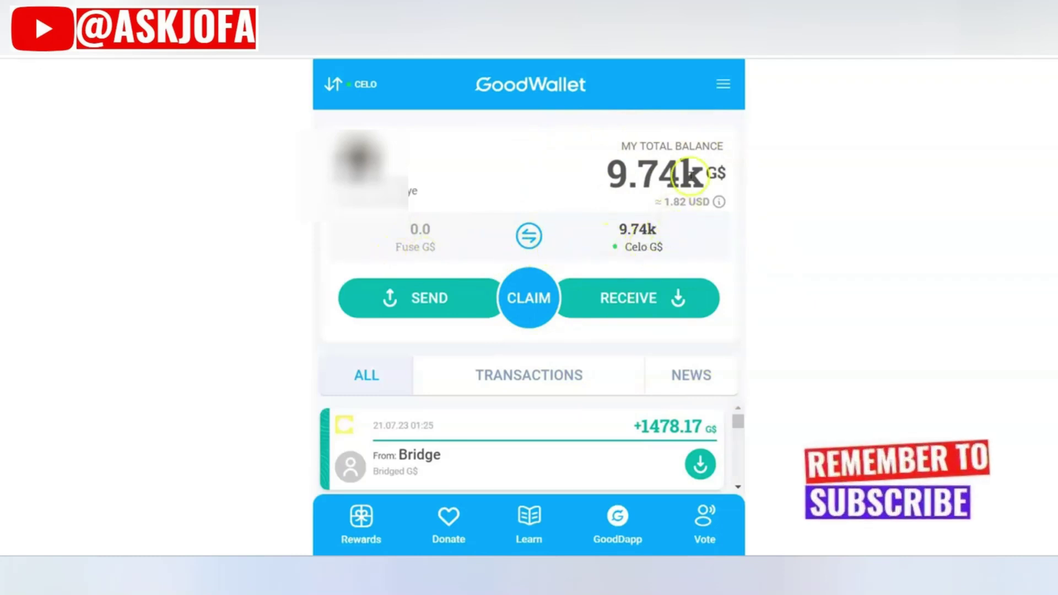
pyautogui.rightClick(735, 158)
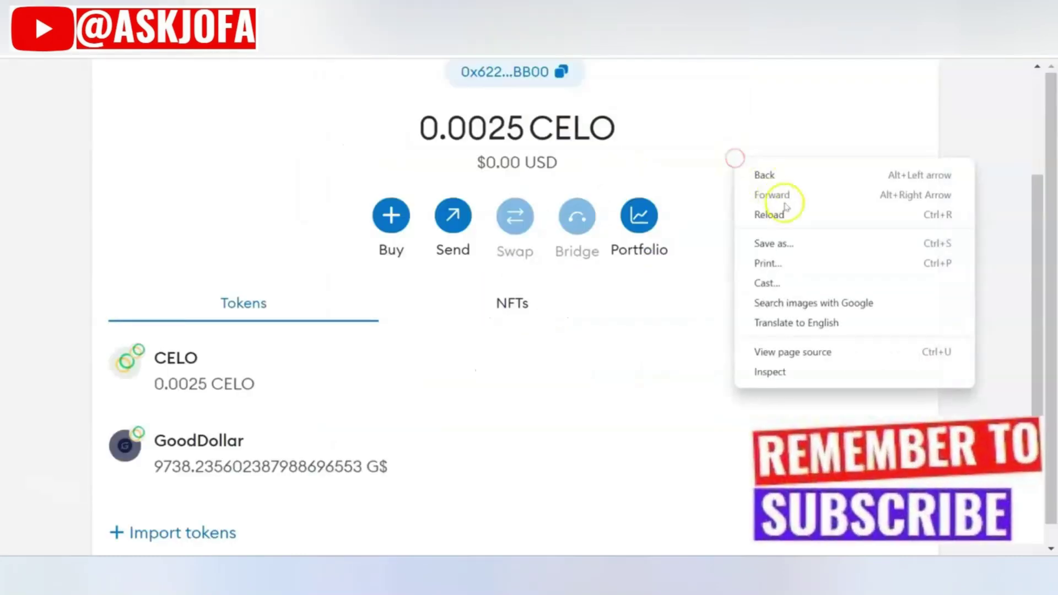
pyautogui.click(783, 214)
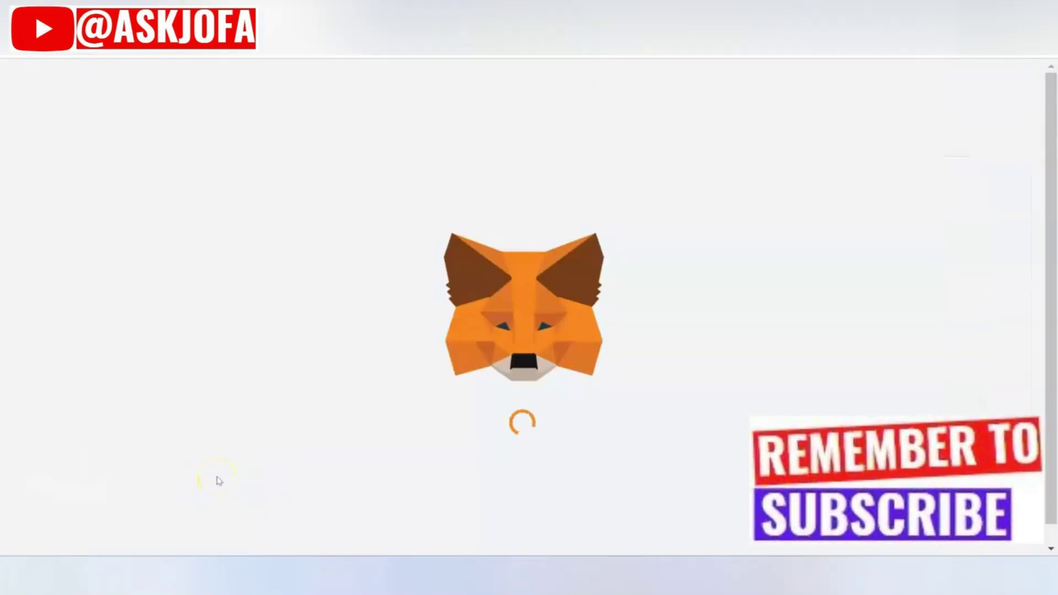
# Go back from the G$ token page to Account 2's token list showing 0.0025 CELO and 8260.0656 G$.
pyautogui.scroll(-4, 213, 421)
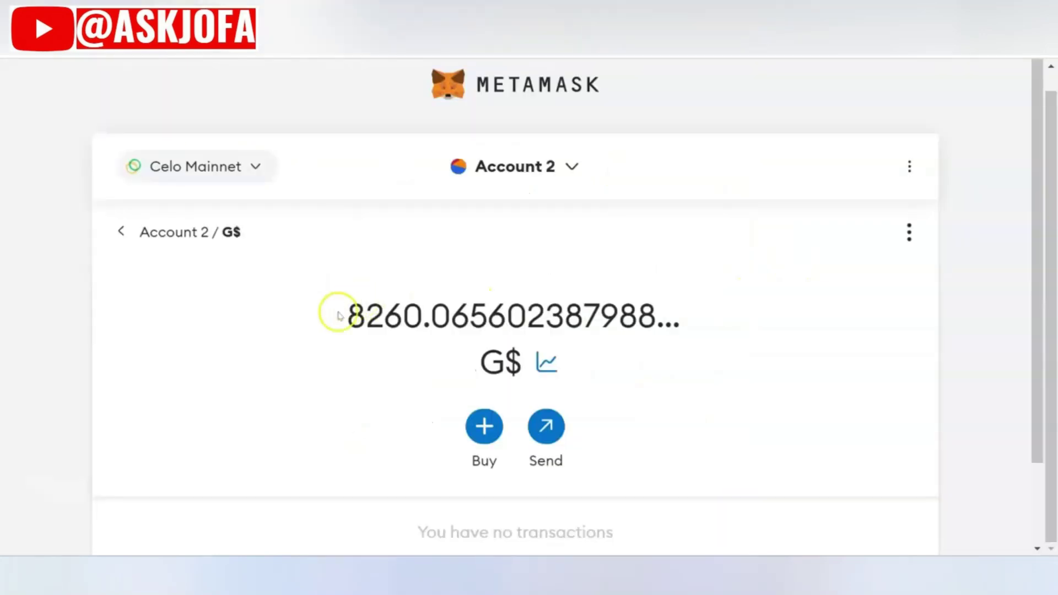
pyautogui.scroll(-1, 127, 215)
pyautogui.click(128, 215)
pyautogui.scroll(-5, 413, 337)
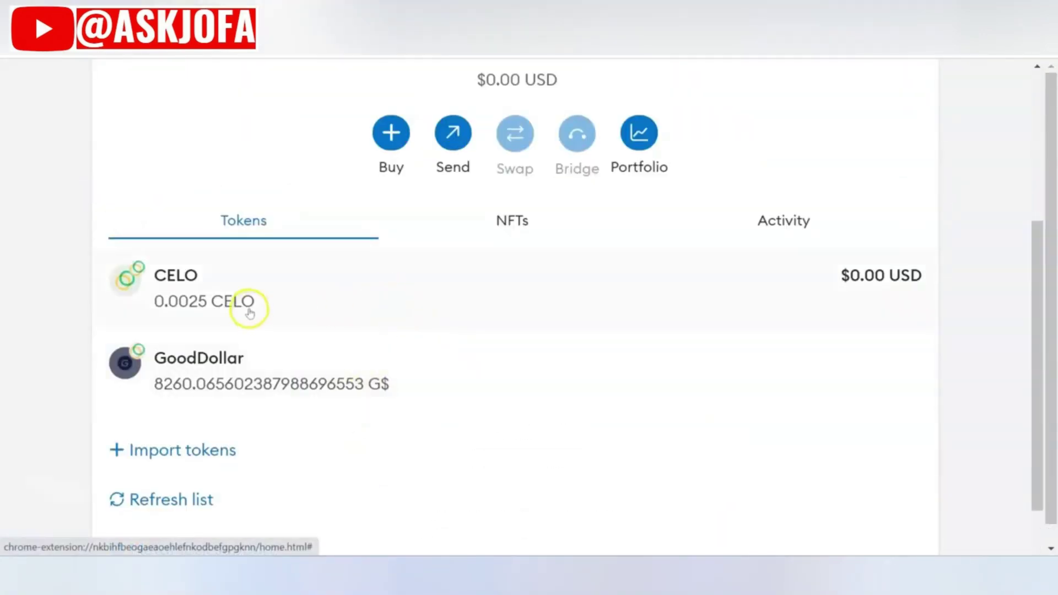
pyautogui.scroll(3, 607, 165)
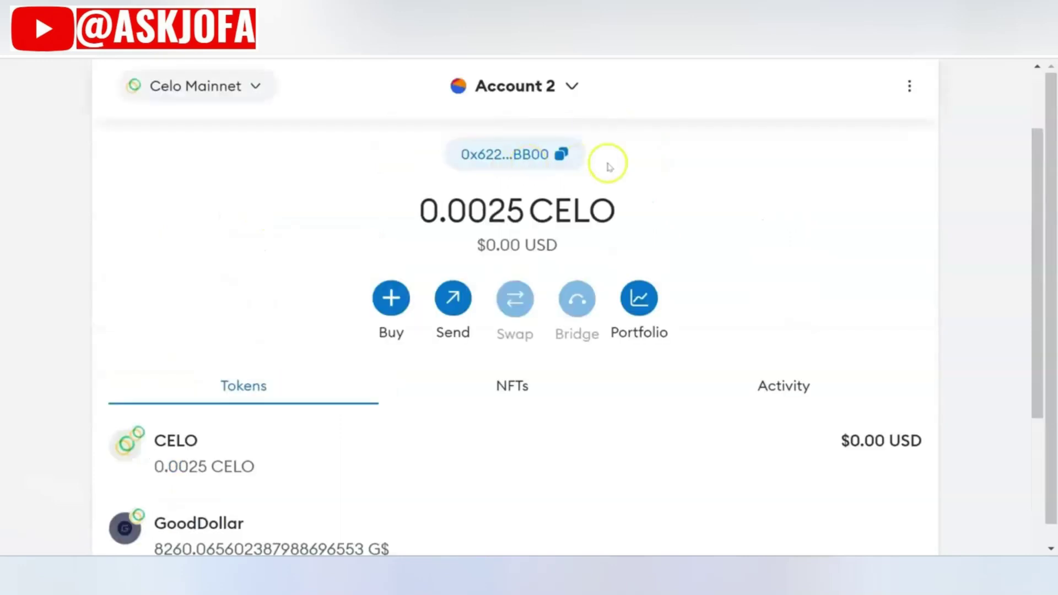
pyautogui.scroll(-5, 248, 289)
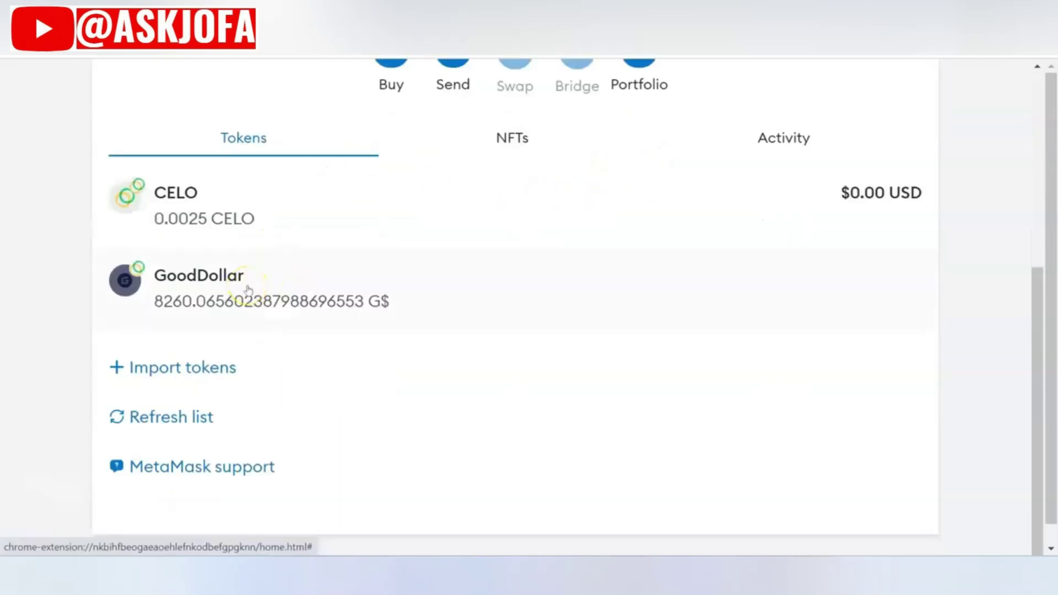